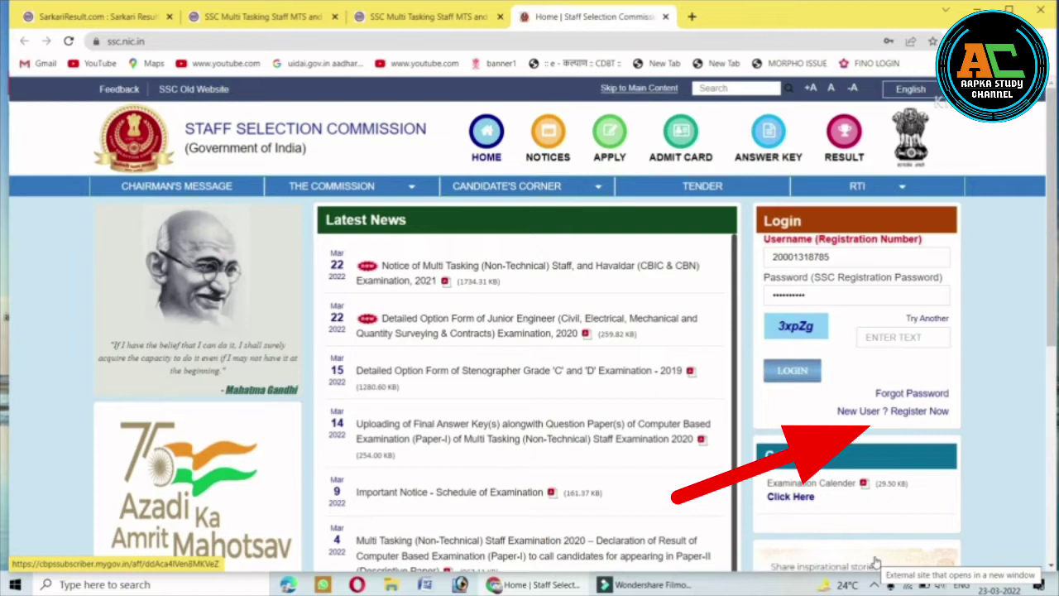
# Open the new candidate registration form and answer No to 'Do you have Aadhaar?'.
pyautogui.click(876, 562)
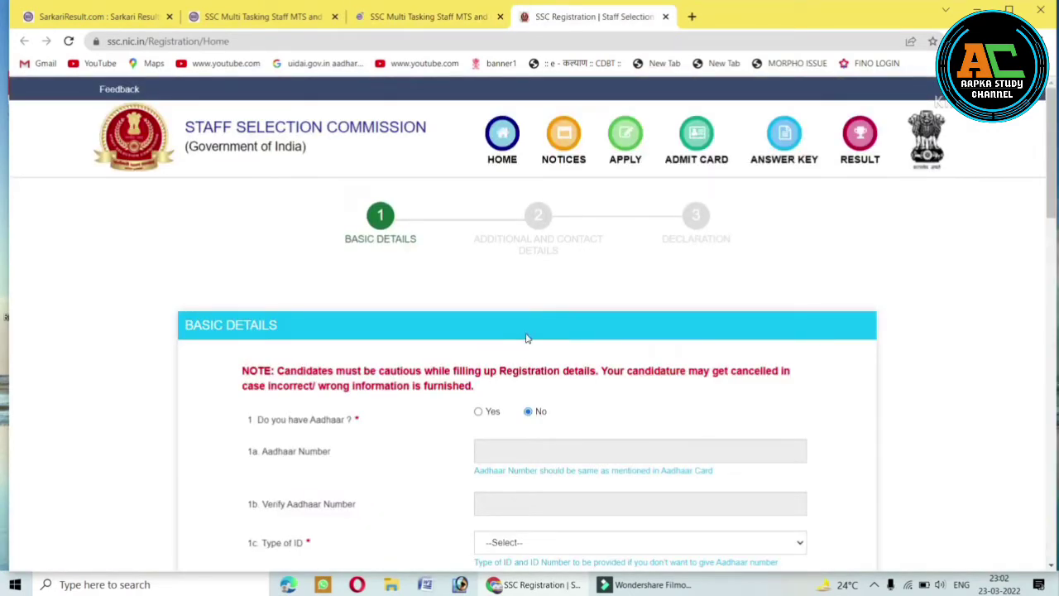
pyautogui.scroll(-3, 527, 338)
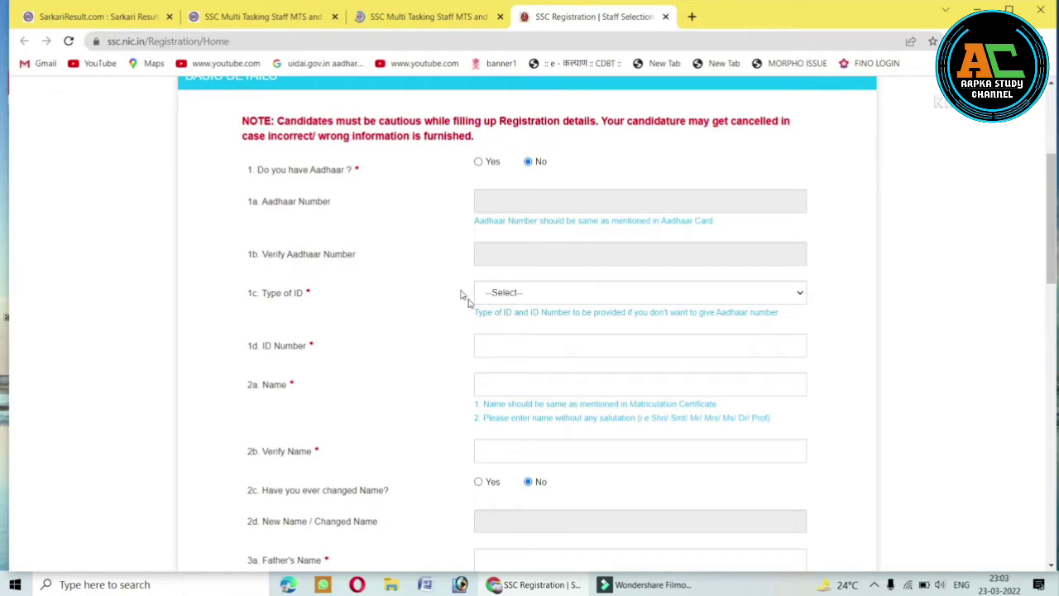
pyautogui.click(479, 163)
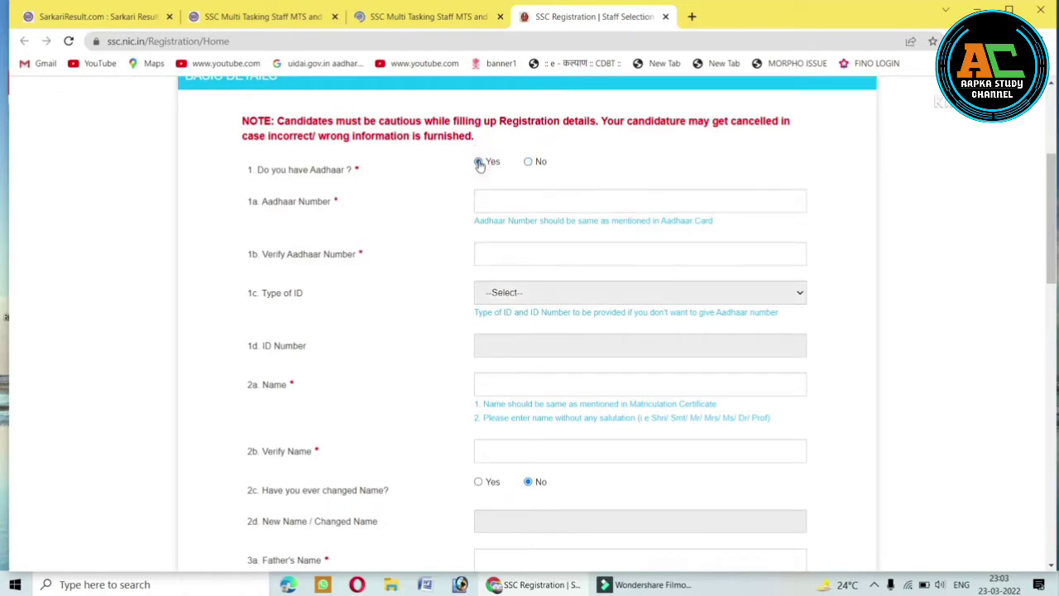
pyautogui.click(528, 162)
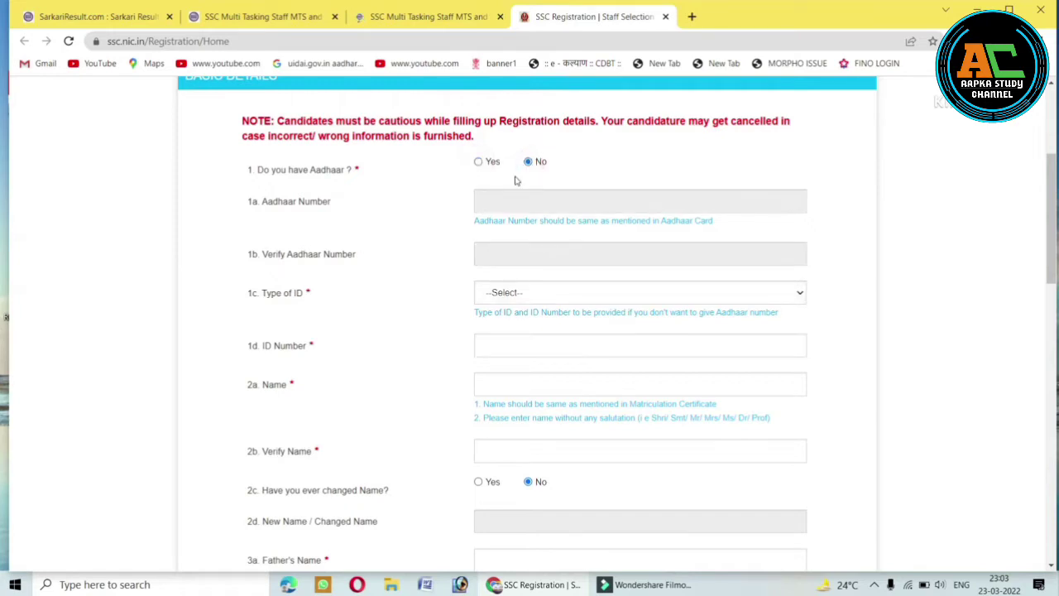
pyautogui.click(506, 294)
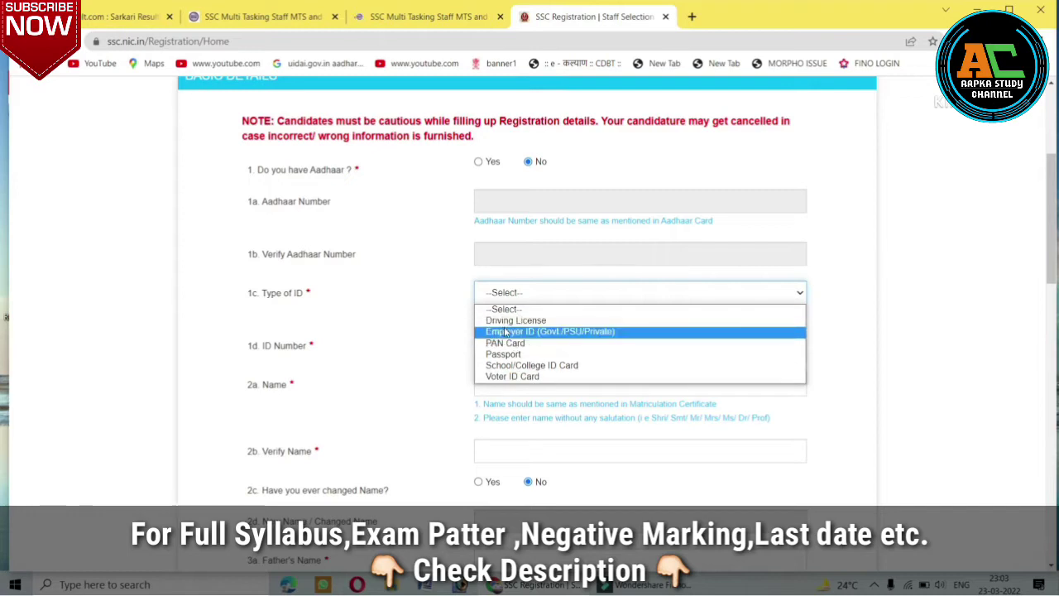
# Set Type of ID to Employer ID (Govt./PSU/Private) and enter the ID number.
pyautogui.click(506, 376)
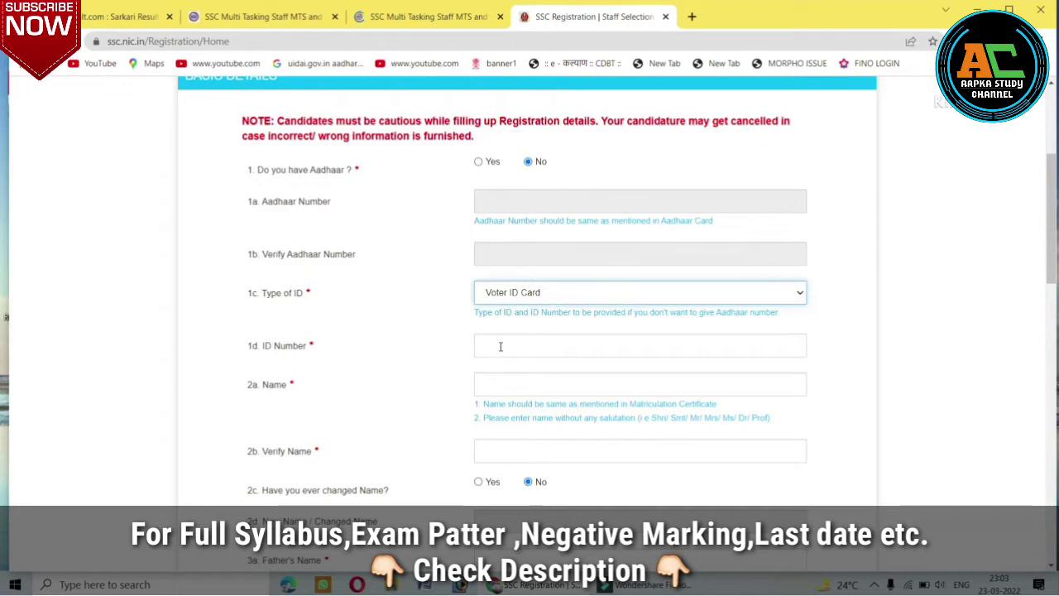
pyautogui.press('Down')
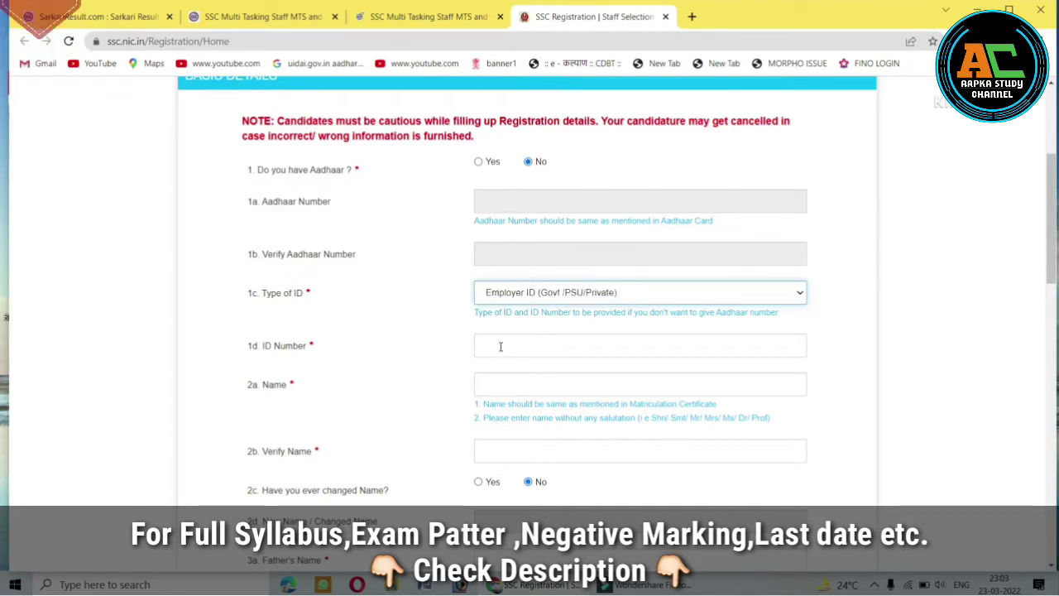
pyautogui.click(500, 346)
# Enter the candidate's name, fixing the surname typo, and repeat it in Verify Name.
pyautogui.click(504, 382)
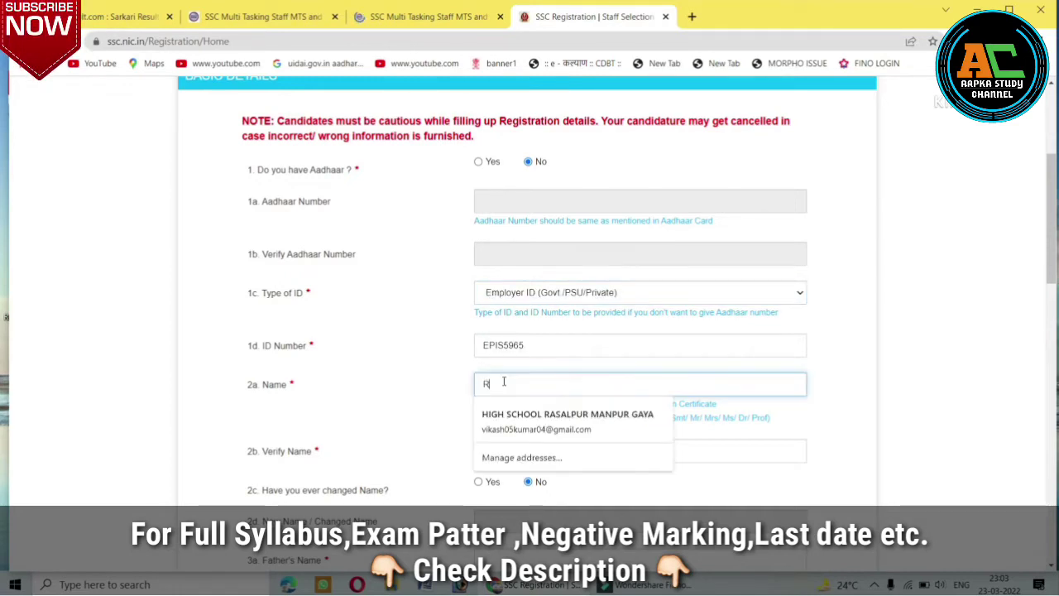
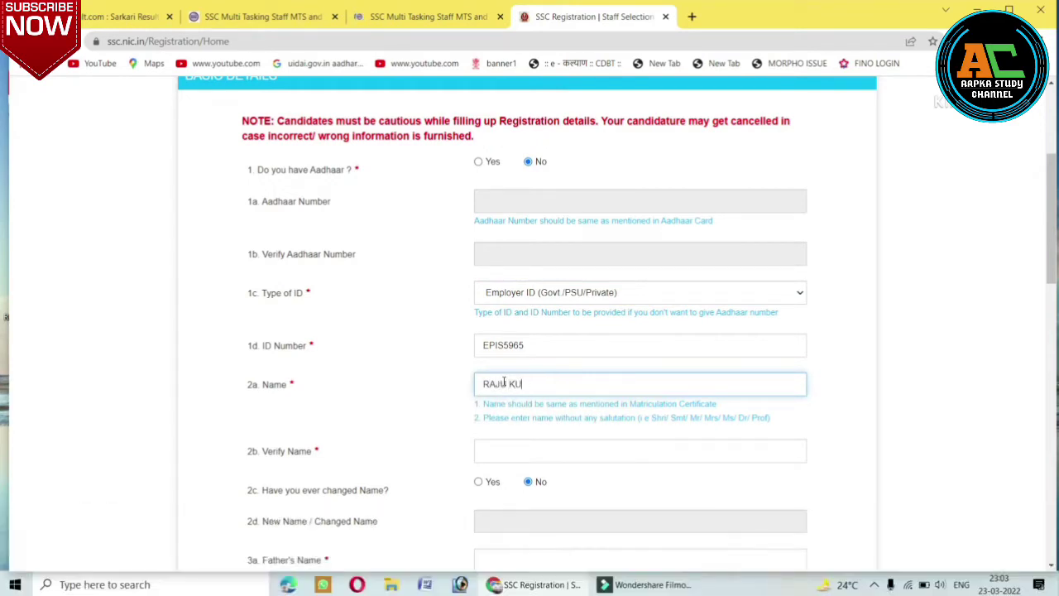
pyautogui.click(501, 448)
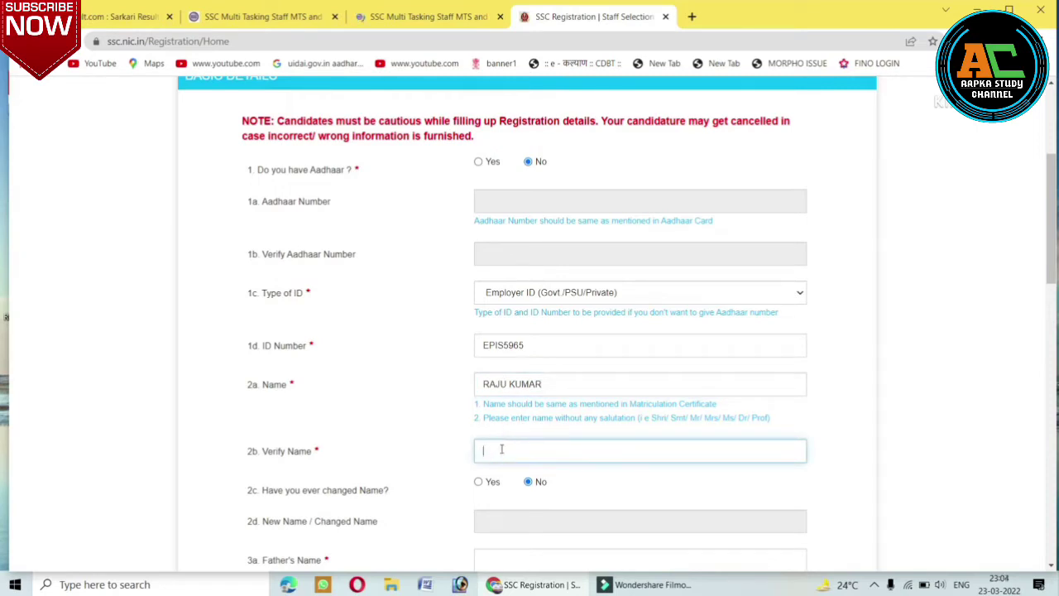
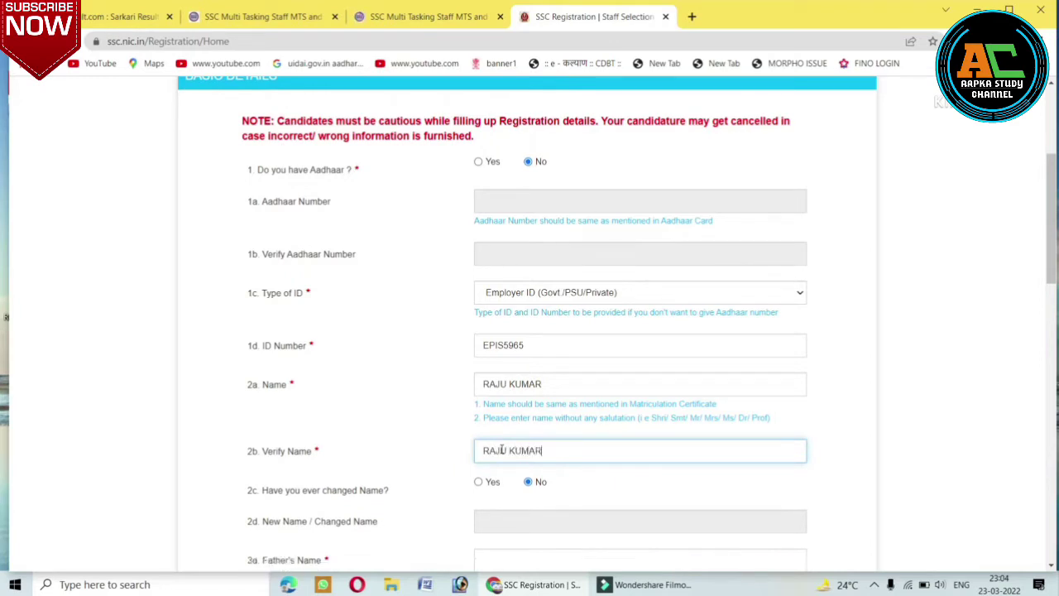
pyautogui.click(418, 392)
pyautogui.scroll(-3, 419, 394)
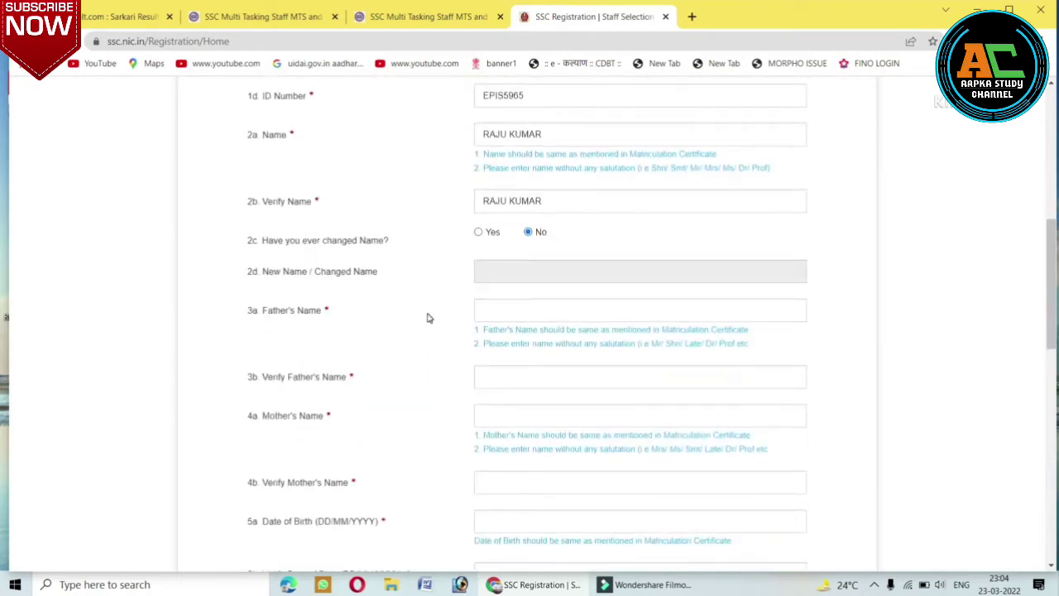
pyautogui.click(477, 261)
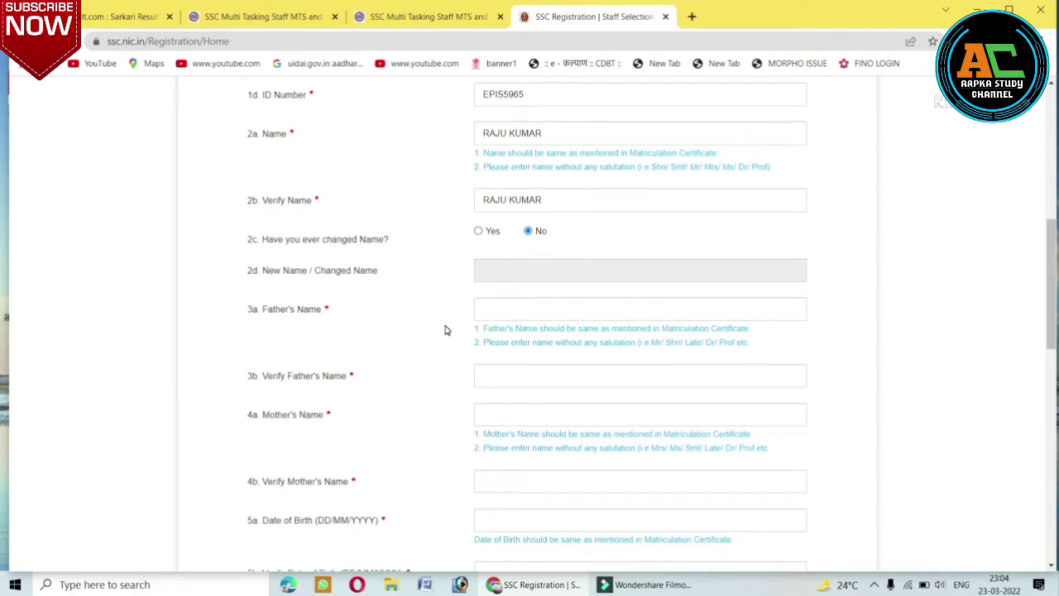
pyautogui.scroll(-1, 568, 317)
pyautogui.click(520, 284)
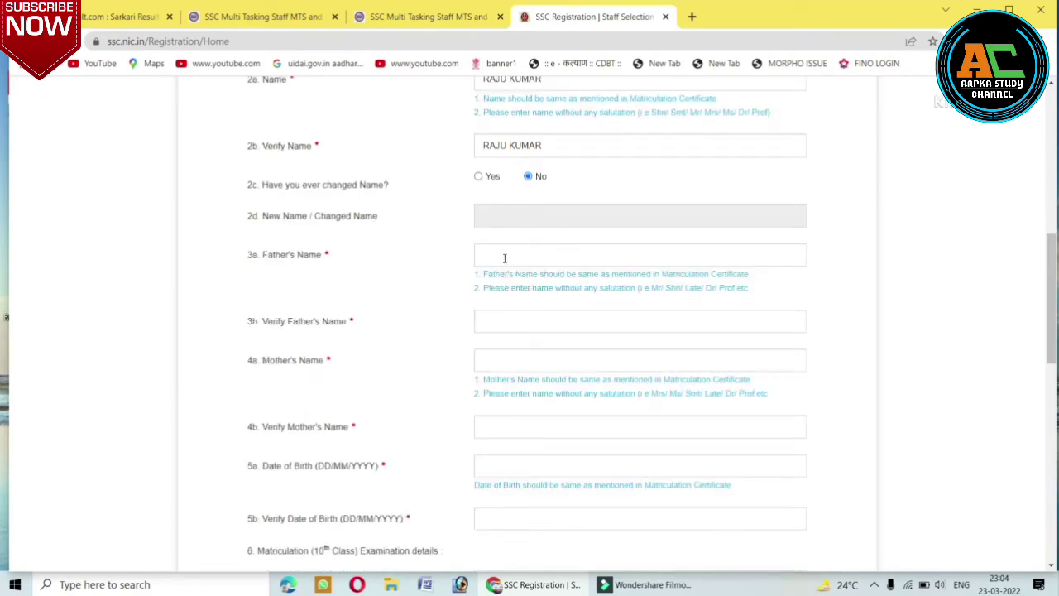
pyautogui.click(504, 257)
pyautogui.click(499, 253)
pyautogui.click(499, 254)
pyautogui.scroll(-1, 1053, 567)
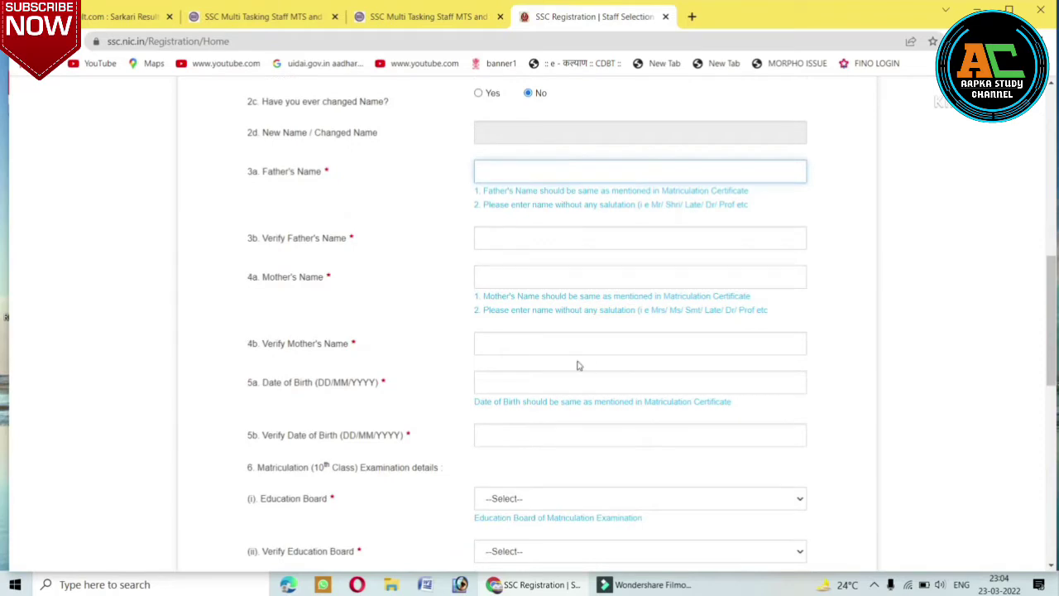
pyautogui.click(500, 346)
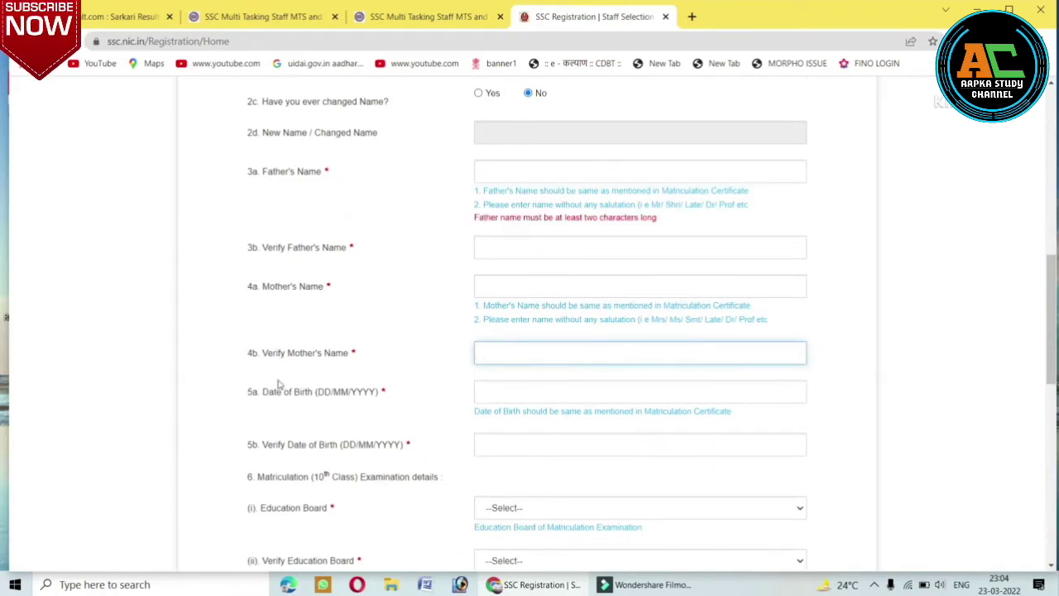
pyautogui.click(497, 395)
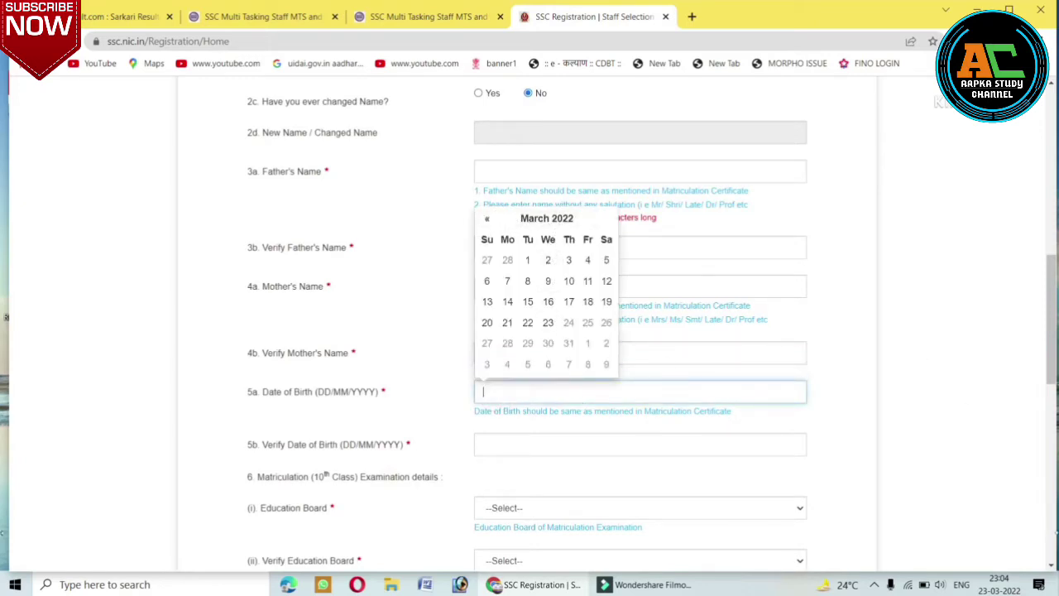
pyautogui.scroll(-3, 1053, 566)
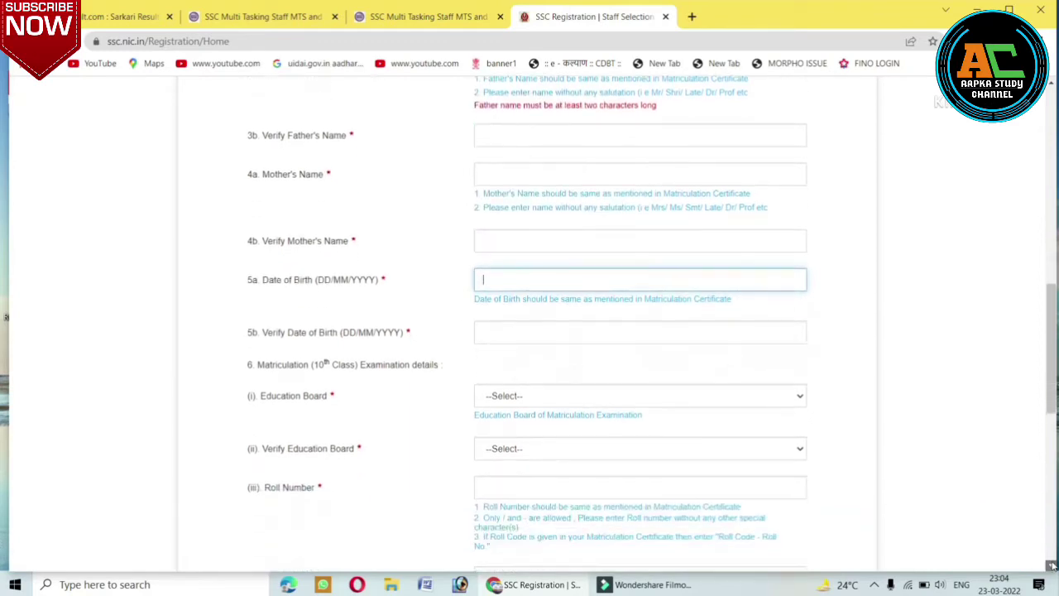
pyautogui.scroll(-4, 1053, 566)
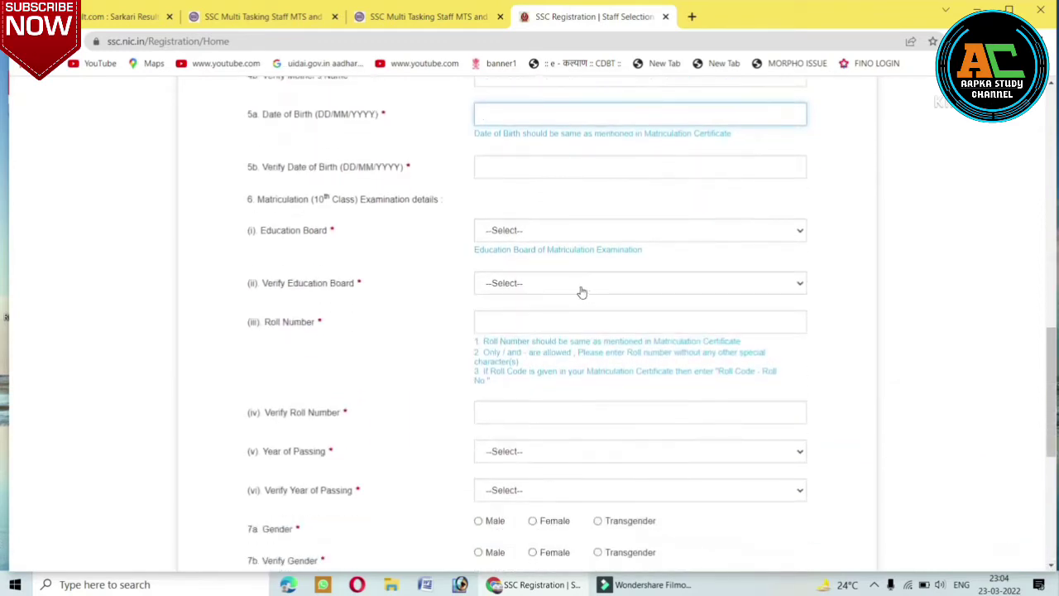
pyautogui.click(501, 166)
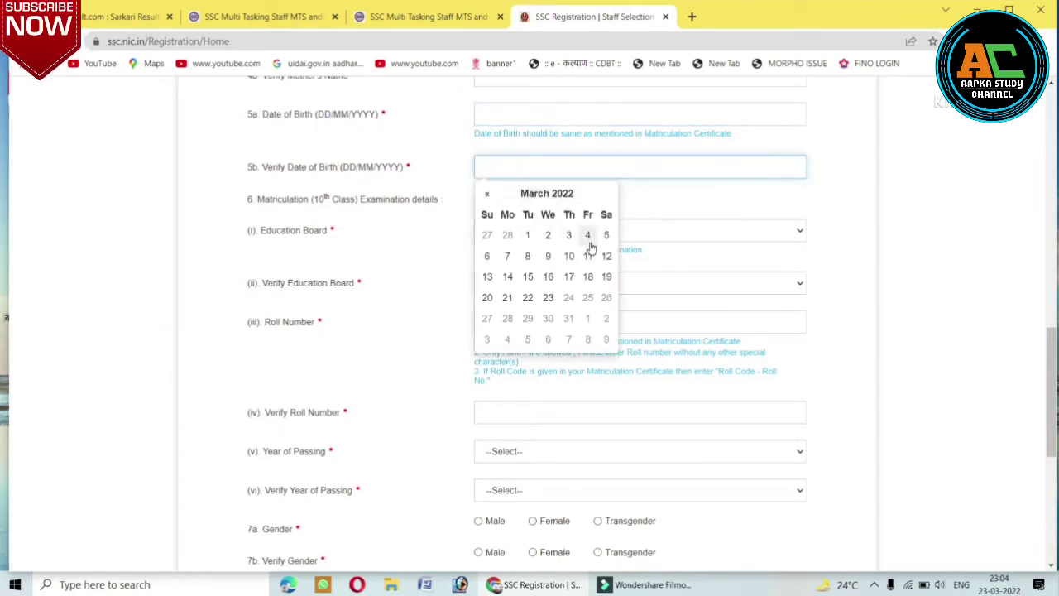
pyautogui.click(451, 263)
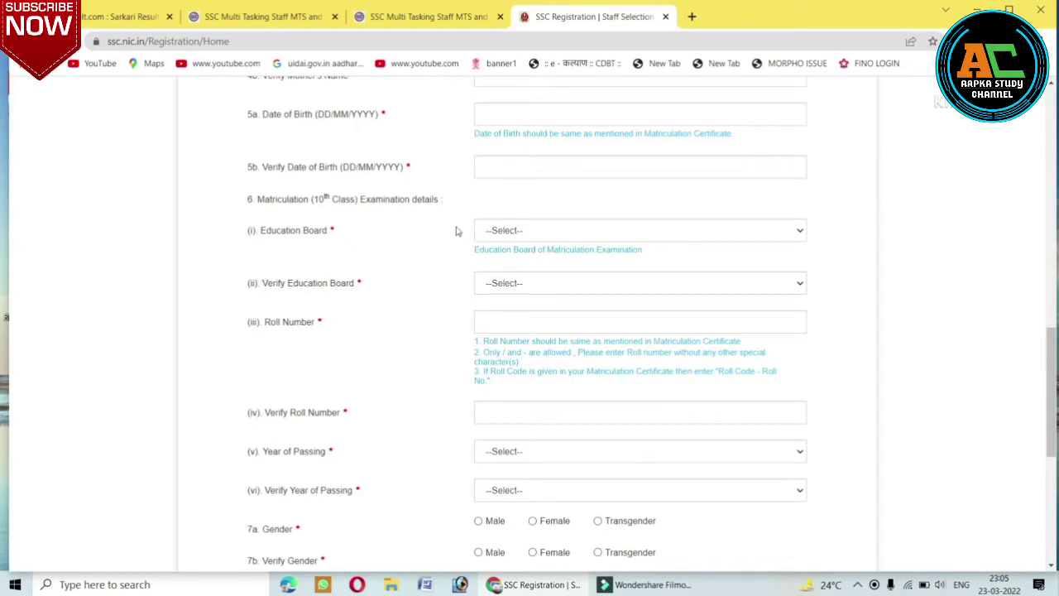
pyautogui.click(527, 234)
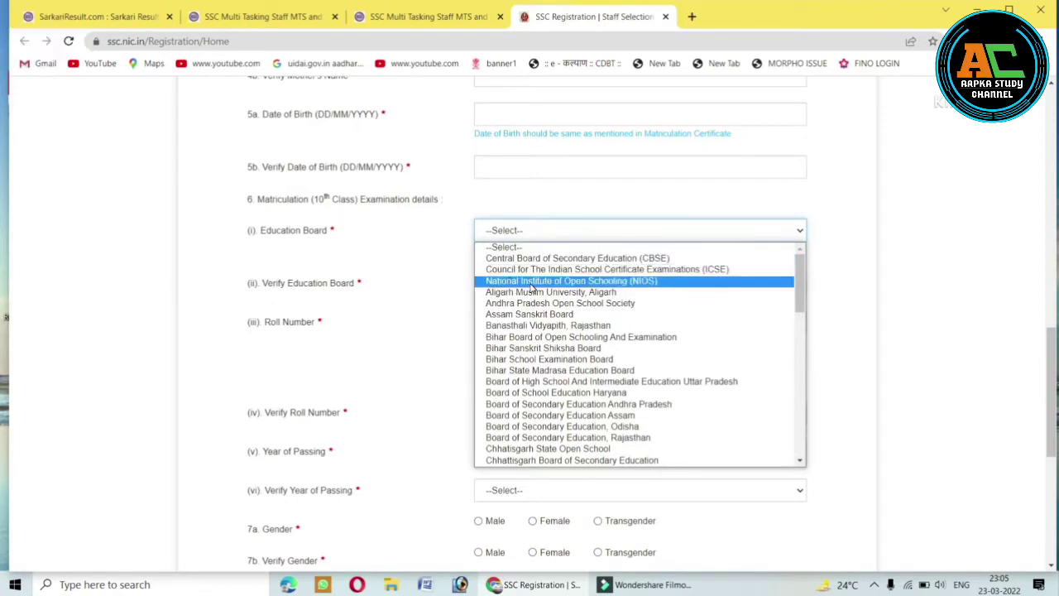
pyautogui.press('Escape')
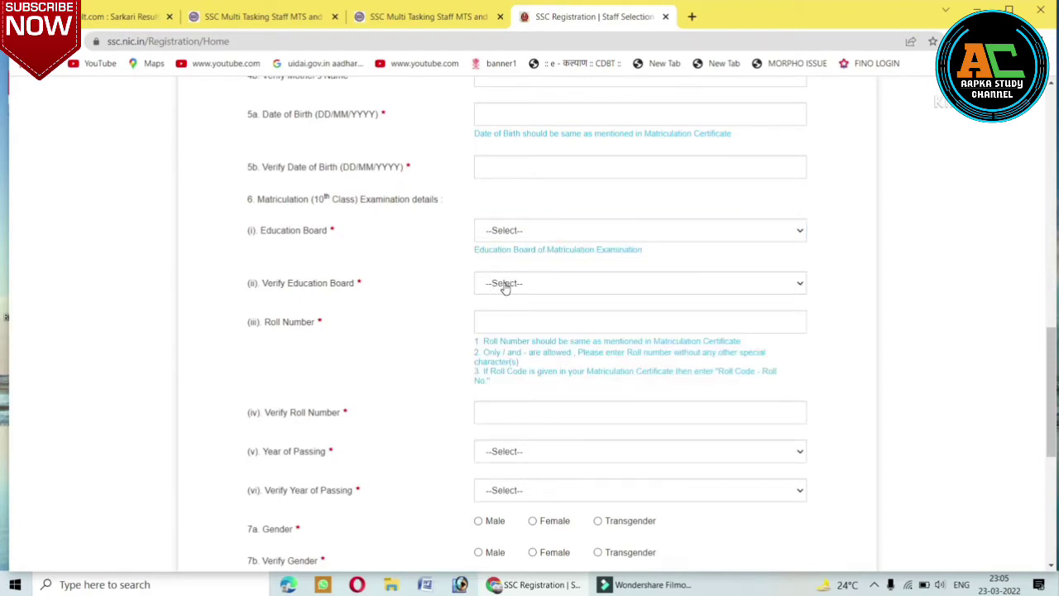
pyautogui.click(505, 283)
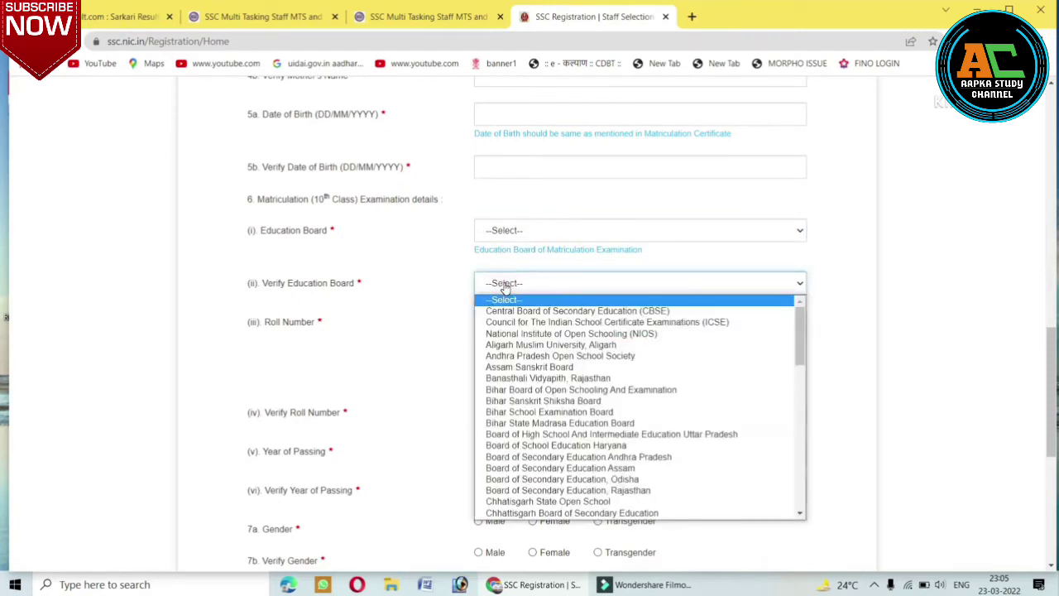
pyautogui.click(433, 316)
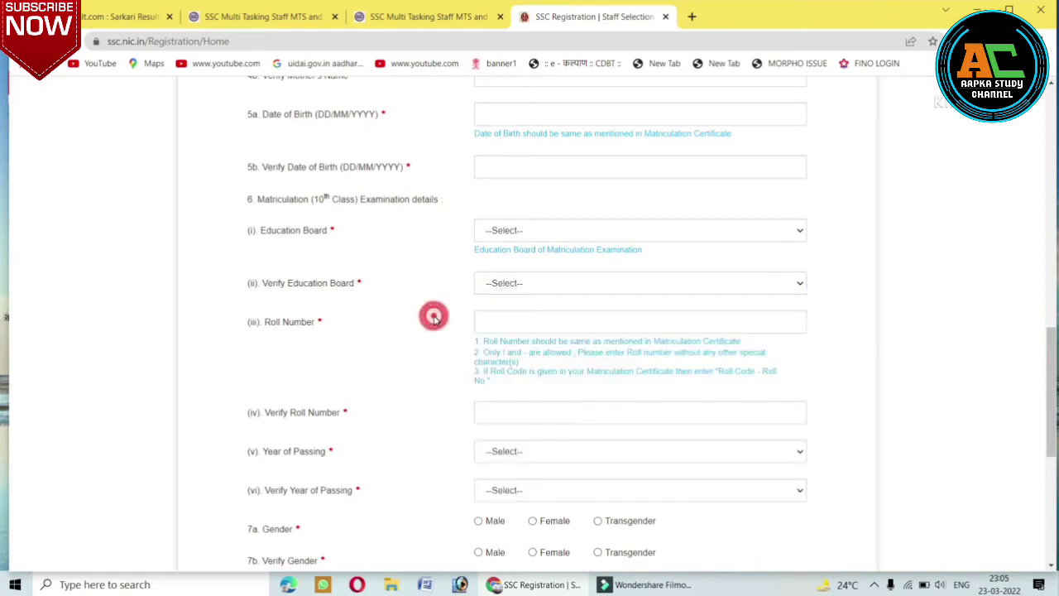
pyautogui.click(508, 322)
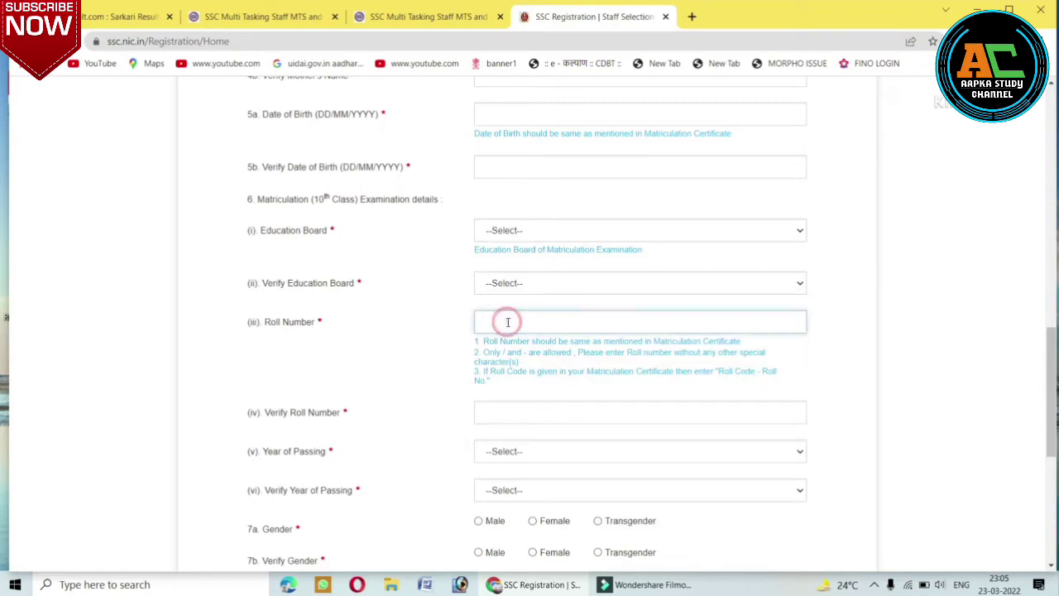
pyautogui.click(438, 365)
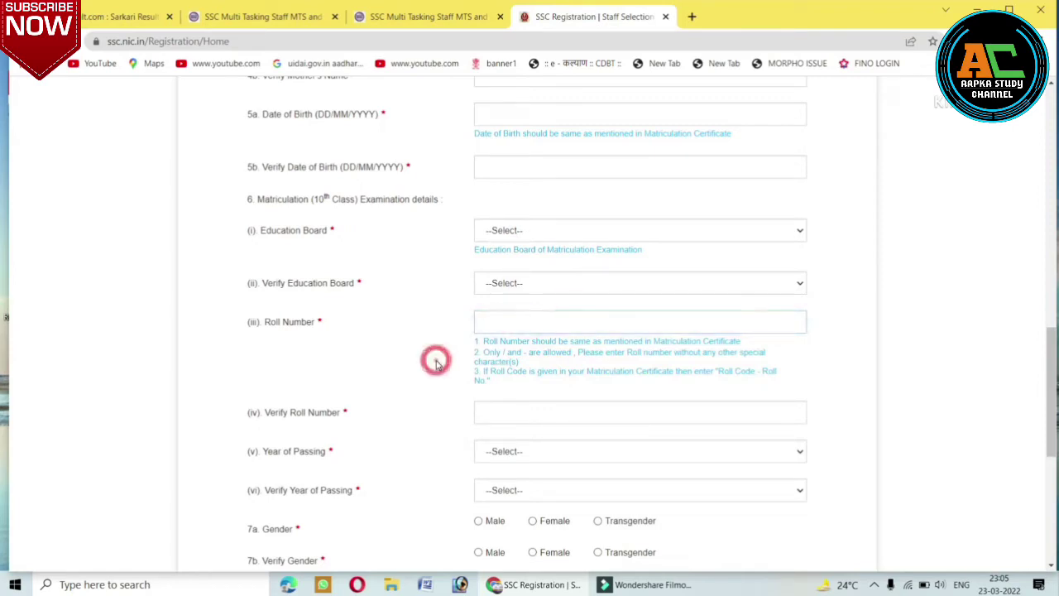
pyautogui.scroll(-2, 438, 365)
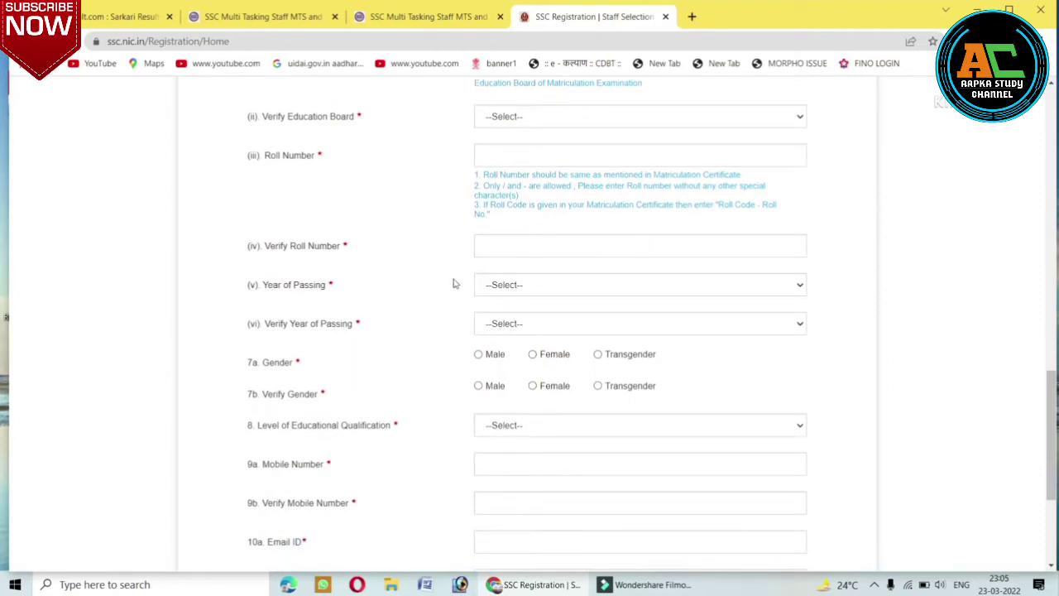
# Set Year of Passing and Verify Year of Passing to 2020.
pyautogui.click(520, 285)
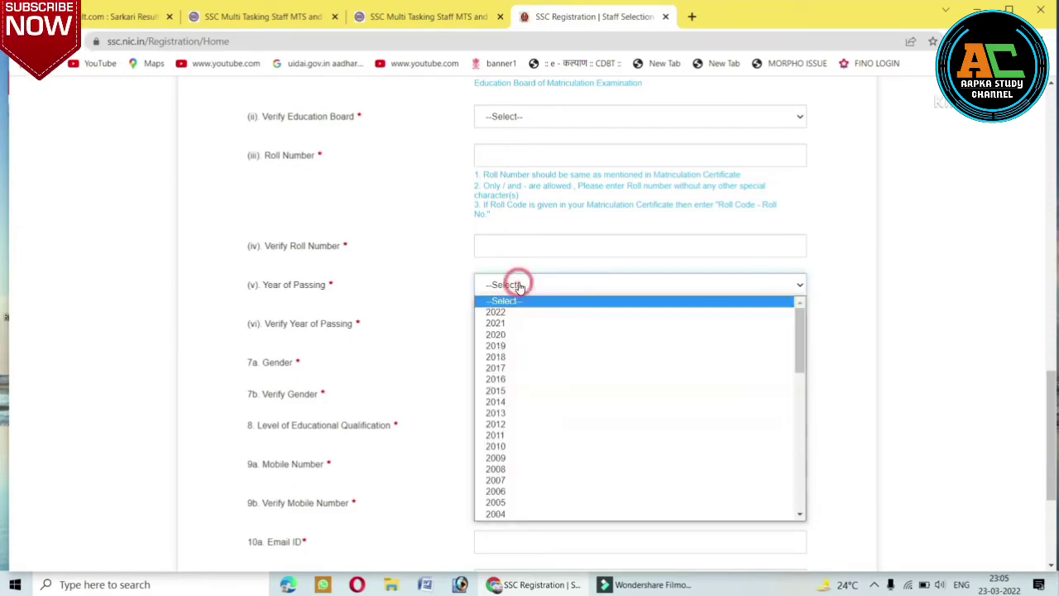
pyautogui.click(521, 336)
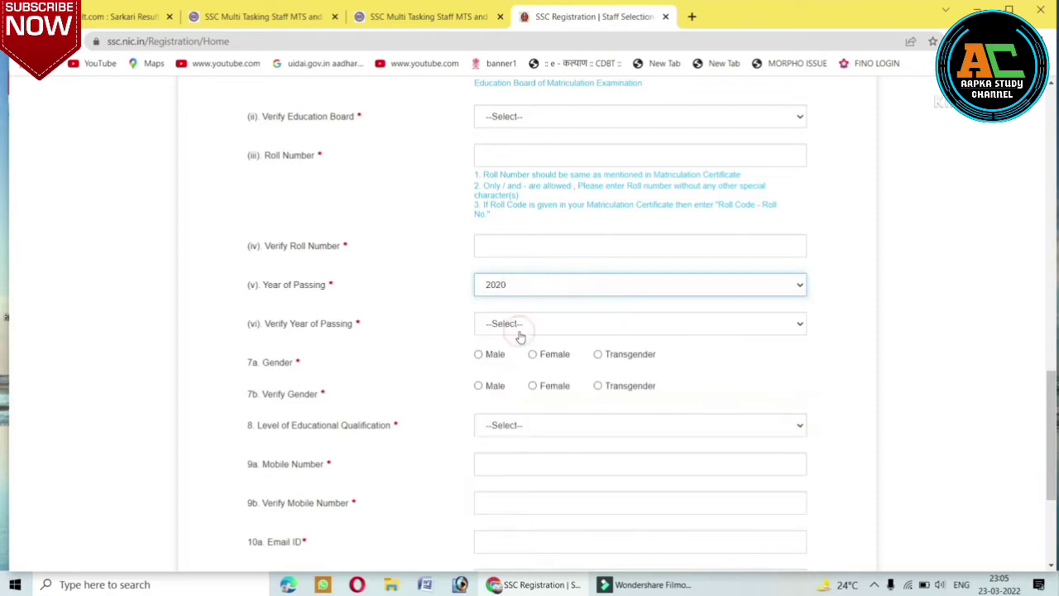
pyautogui.click(511, 326)
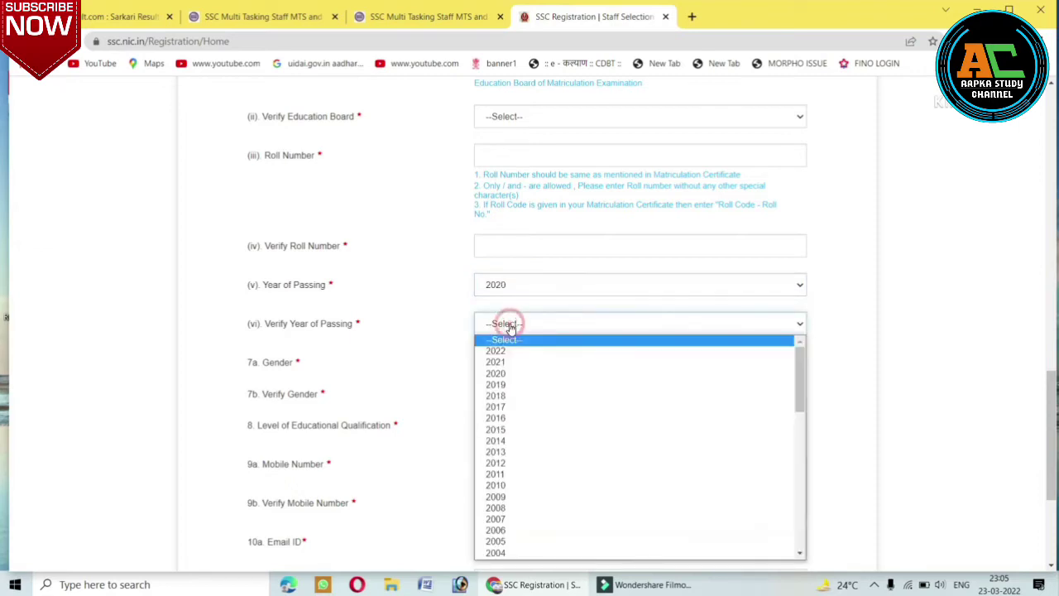
pyautogui.click(513, 375)
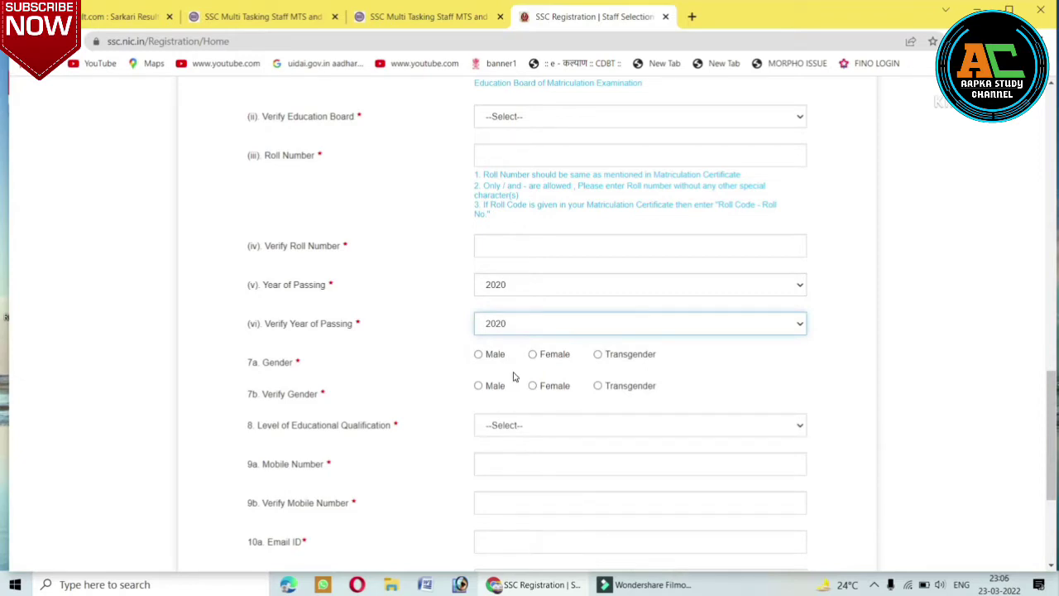
# Mark both Gender and Verify Gender as Male.
pyautogui.click(478, 354)
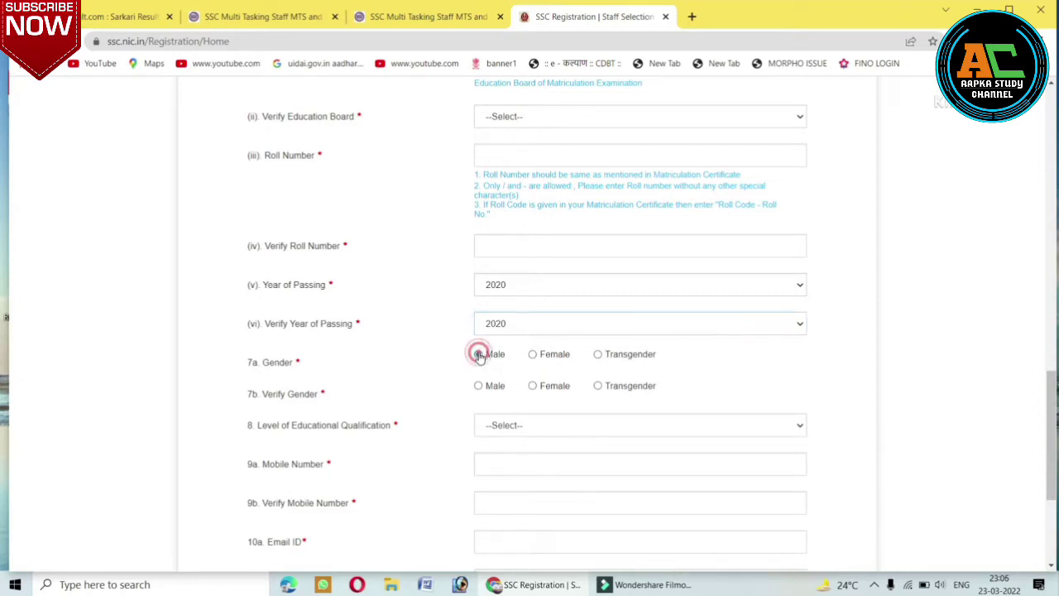
pyautogui.click(478, 385)
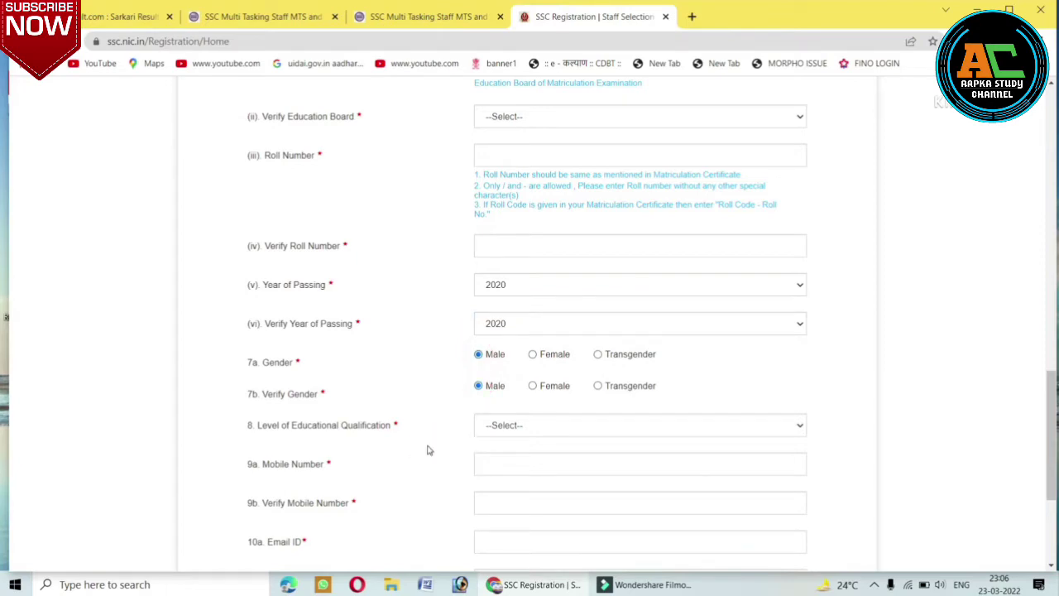
pyautogui.scroll(-3, 428, 450)
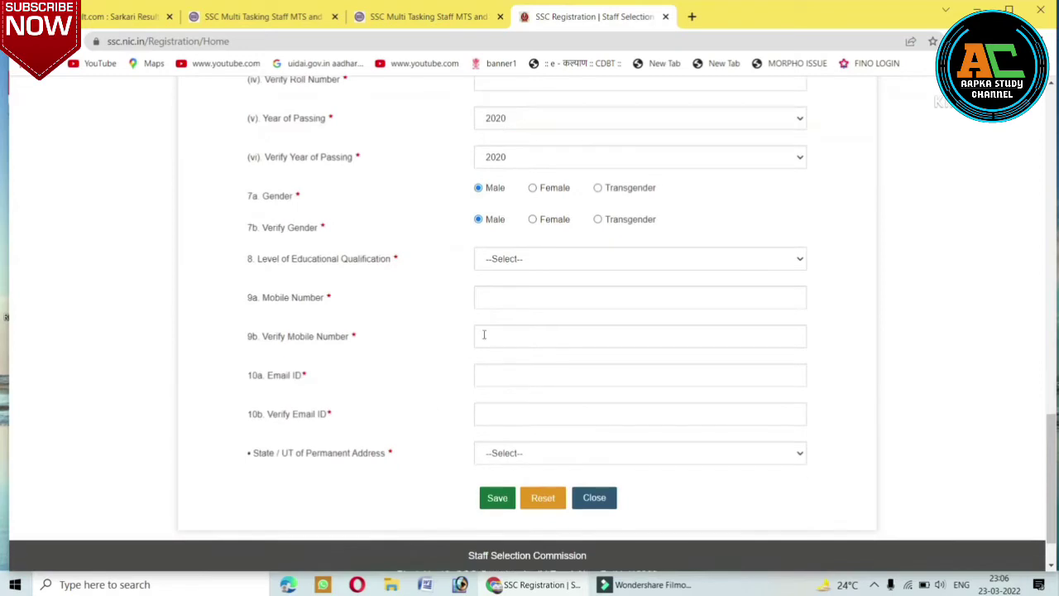
# Fill the mobile number, its verification and the e-mail address from saved autofill details.
pyautogui.click(517, 260)
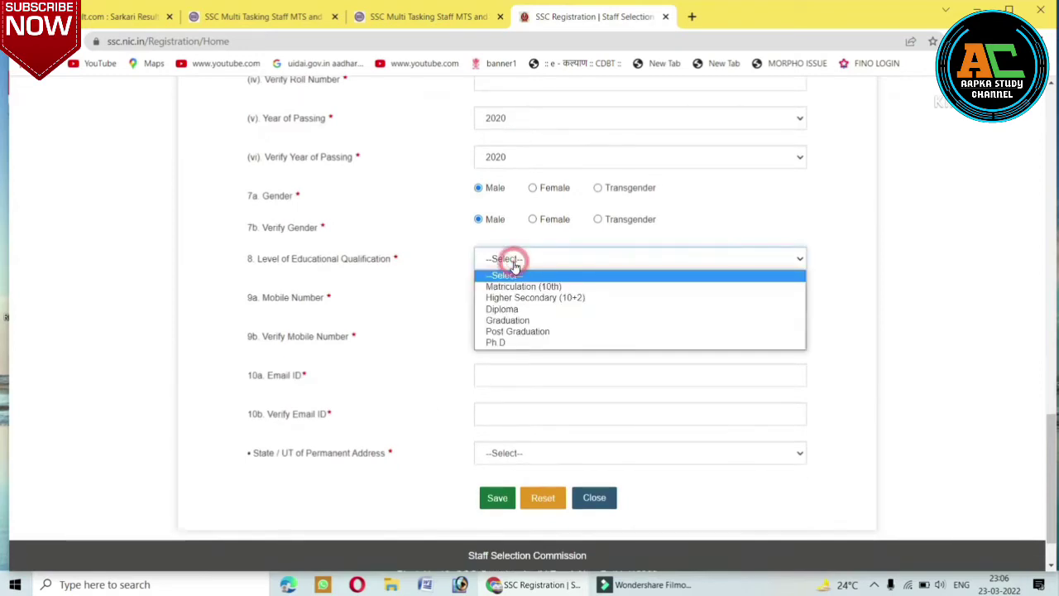
pyautogui.click(523, 298)
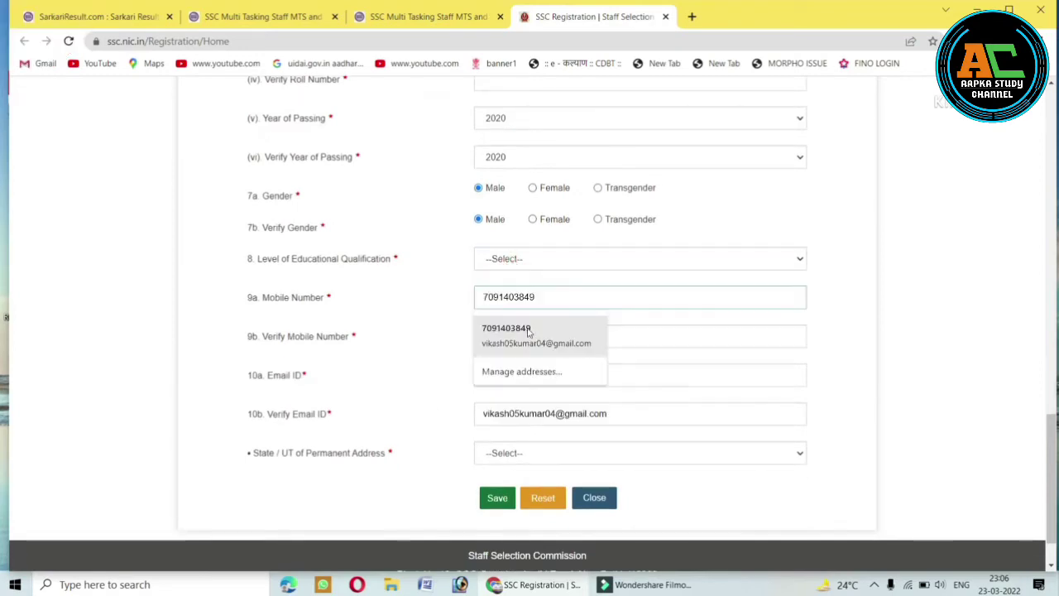
pyautogui.click(403, 360)
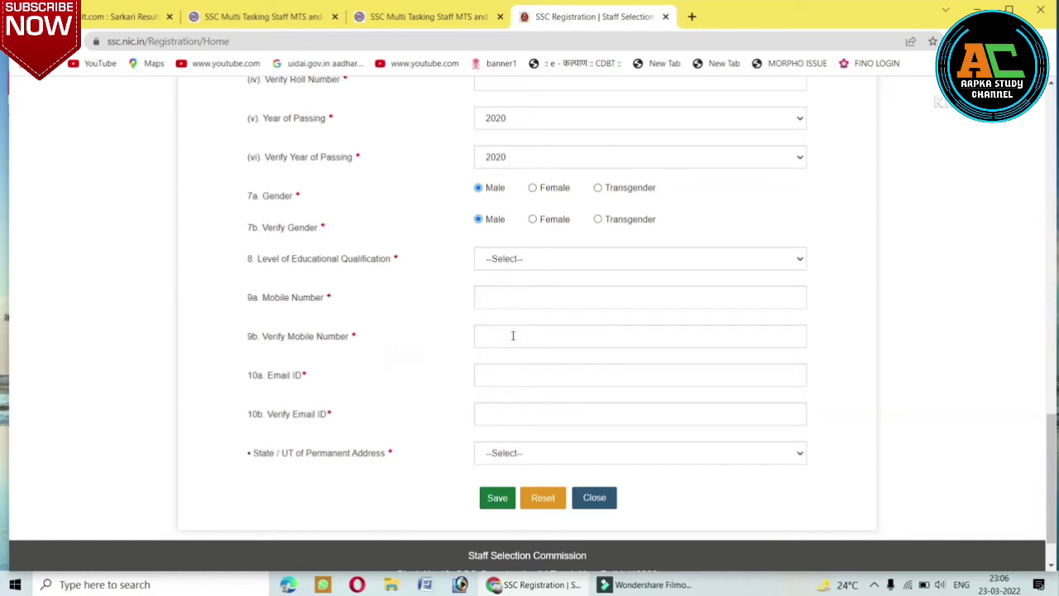
pyautogui.click(513, 335)
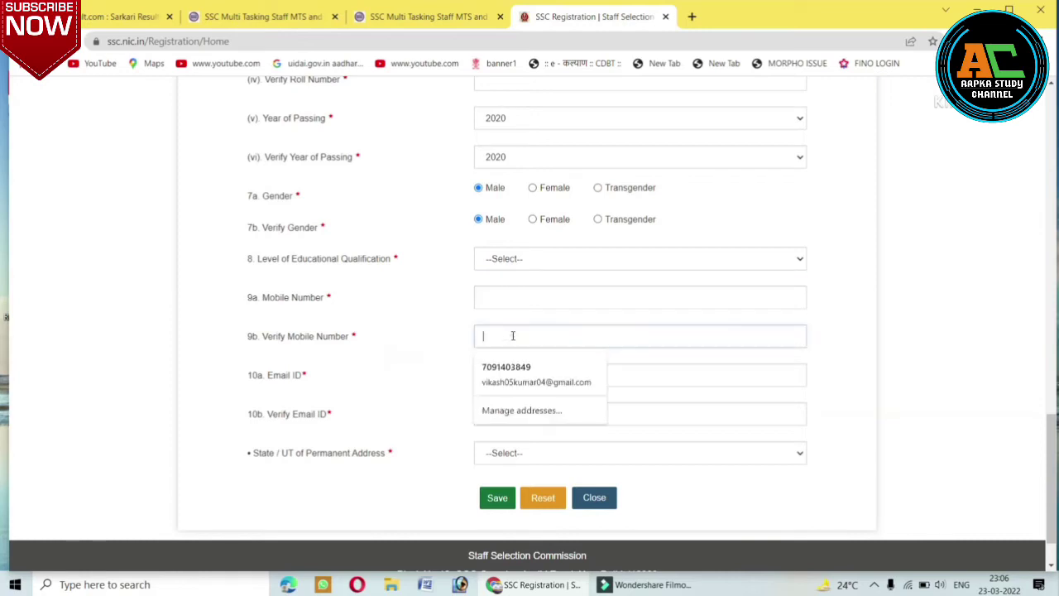
pyautogui.click(440, 373)
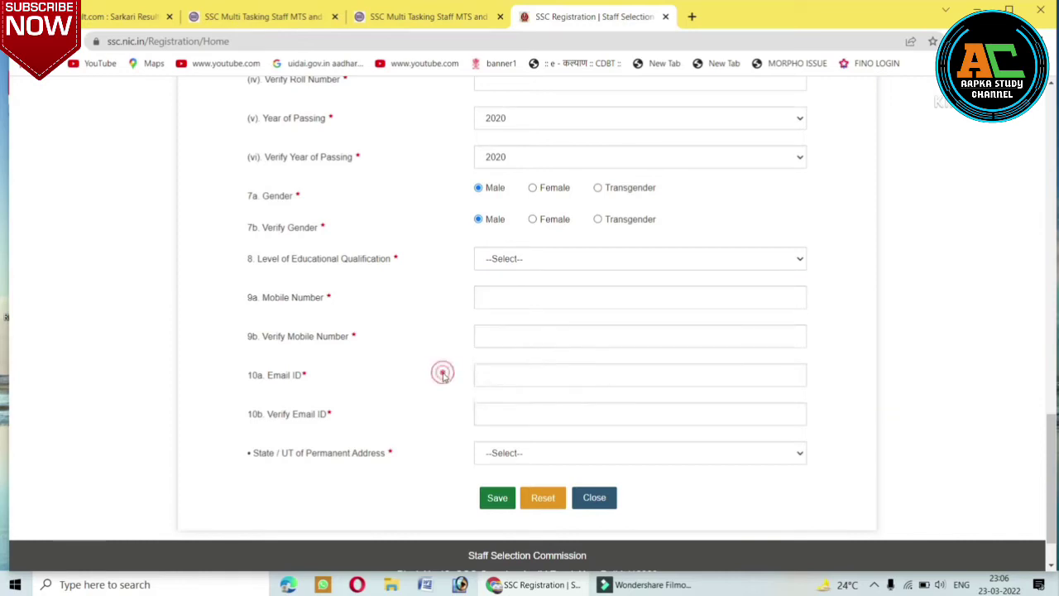
pyautogui.click(495, 376)
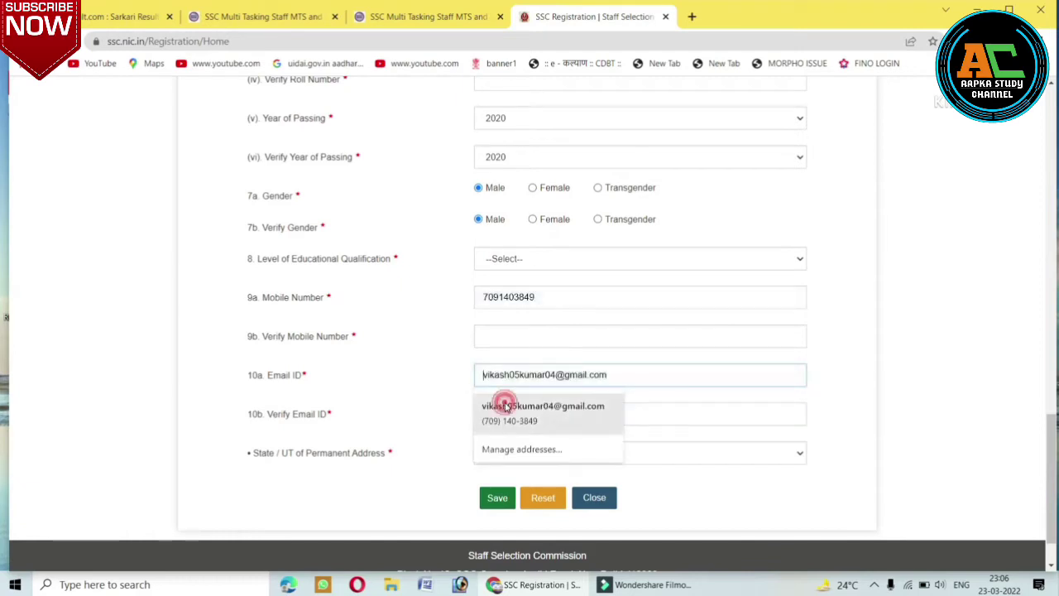
pyautogui.click(506, 403)
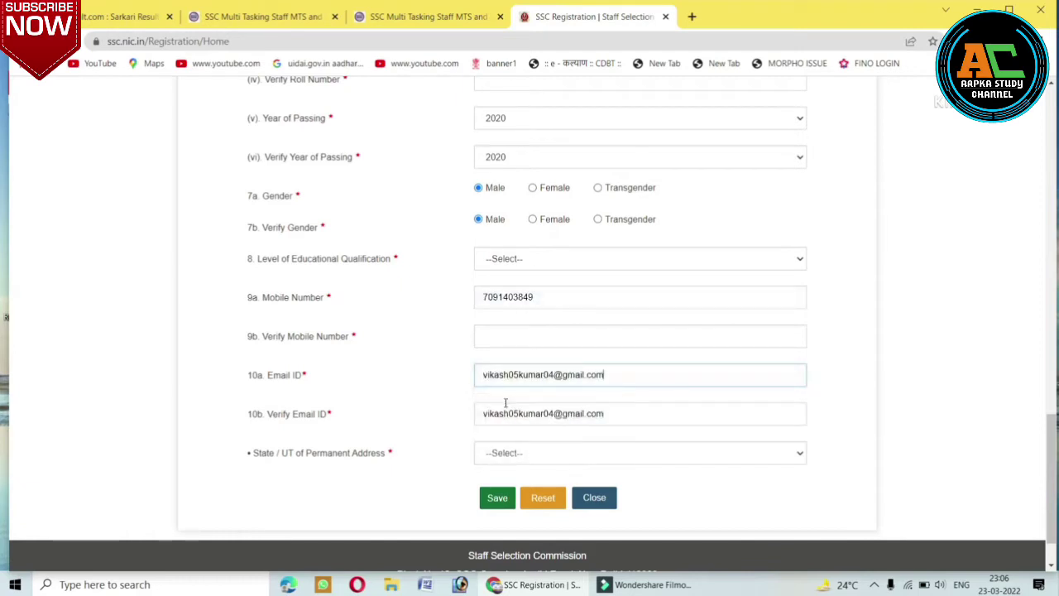
# Choose Bihar as the state, save the form, and return to the SSC home page.
pyautogui.click(514, 455)
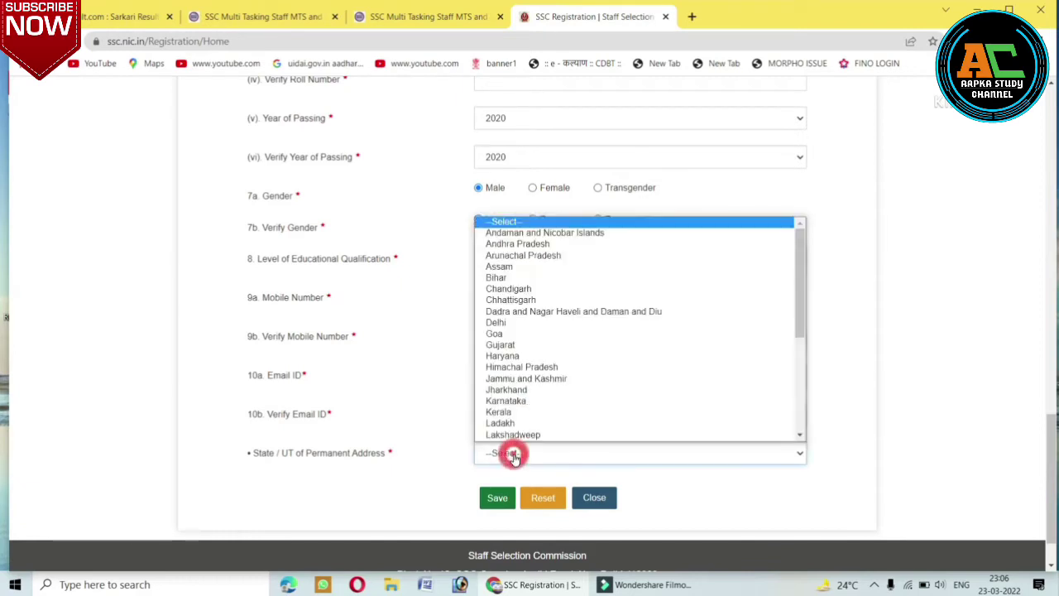
pyautogui.click(520, 279)
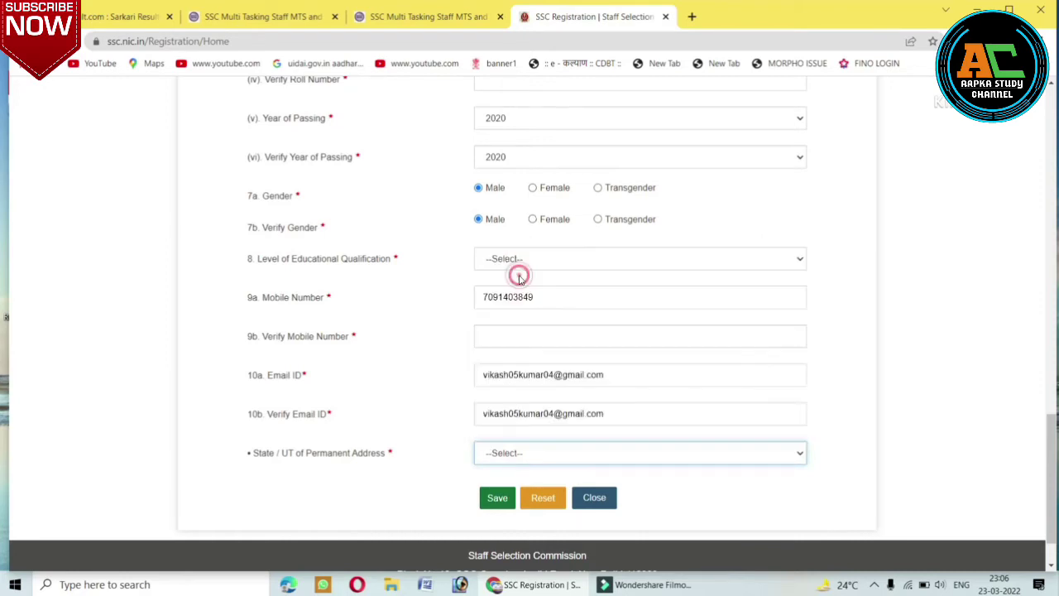
pyautogui.click(498, 499)
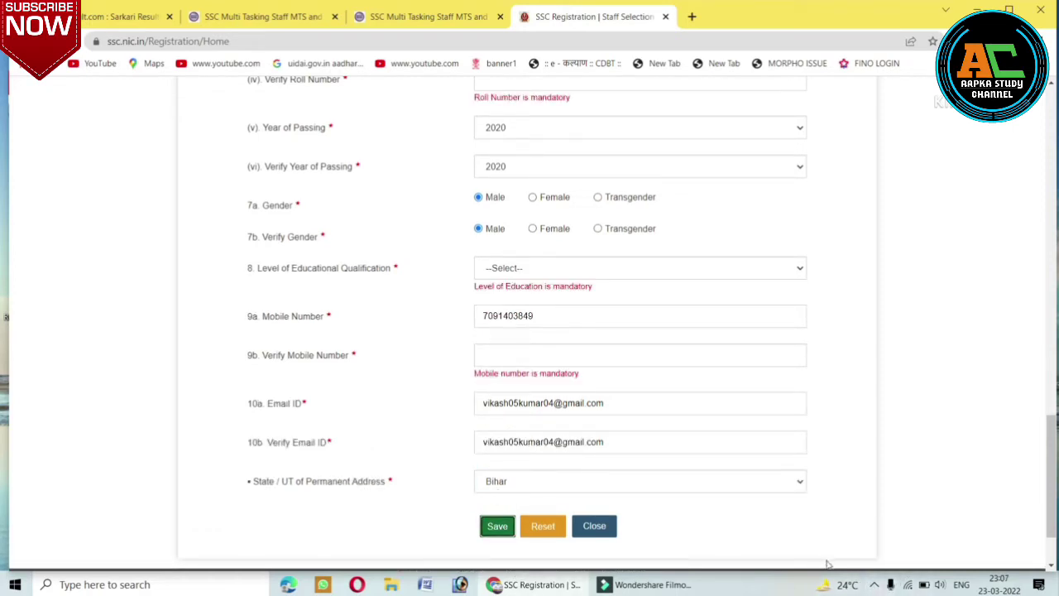
pyautogui.click(874, 586)
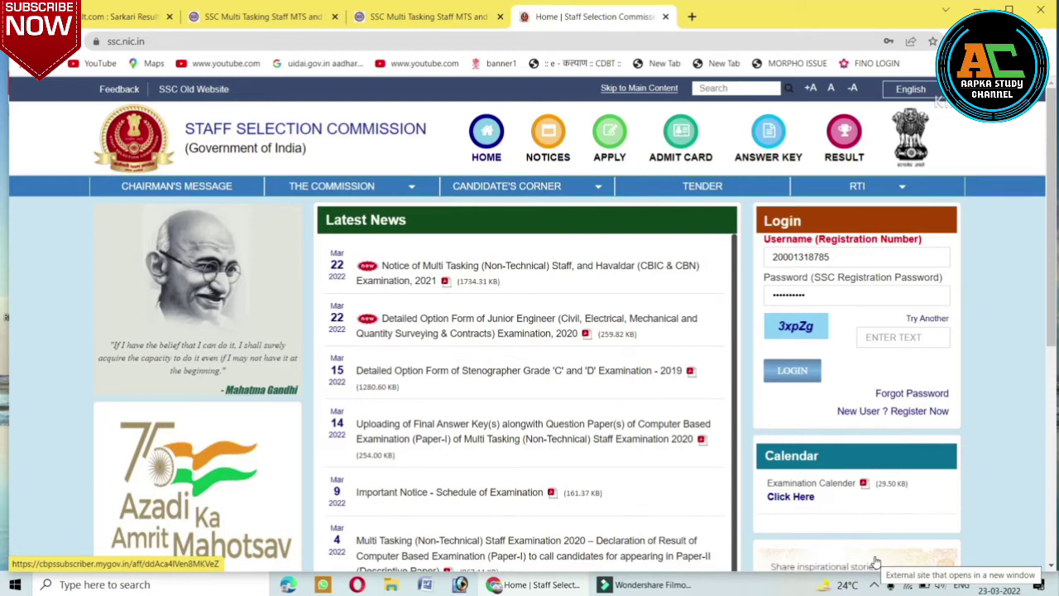
# Log in using the saved registration number and password plus the captcha text.
pyautogui.click(843, 256)
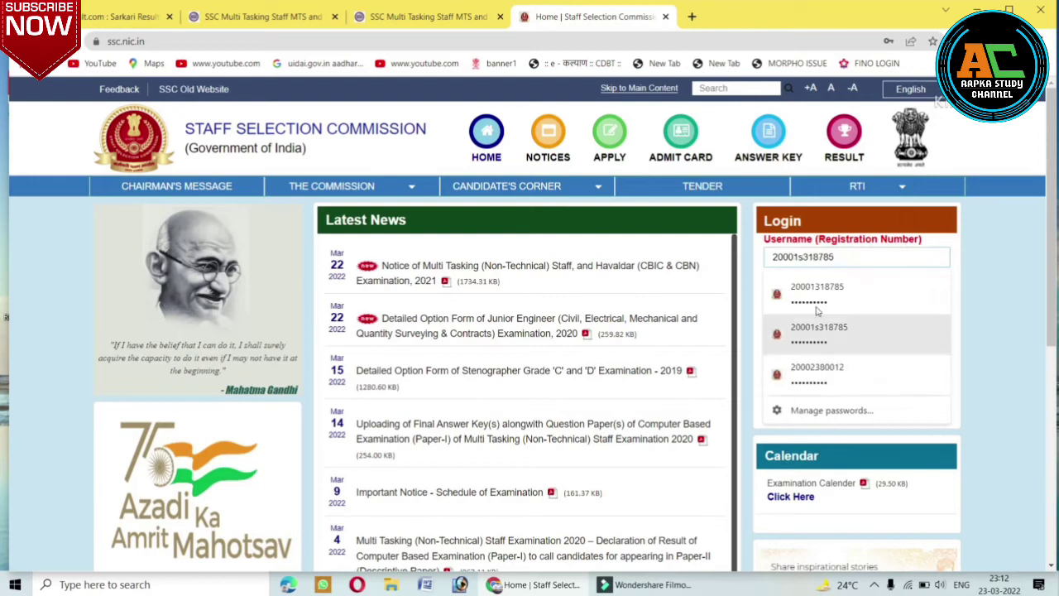
pyautogui.click(745, 279)
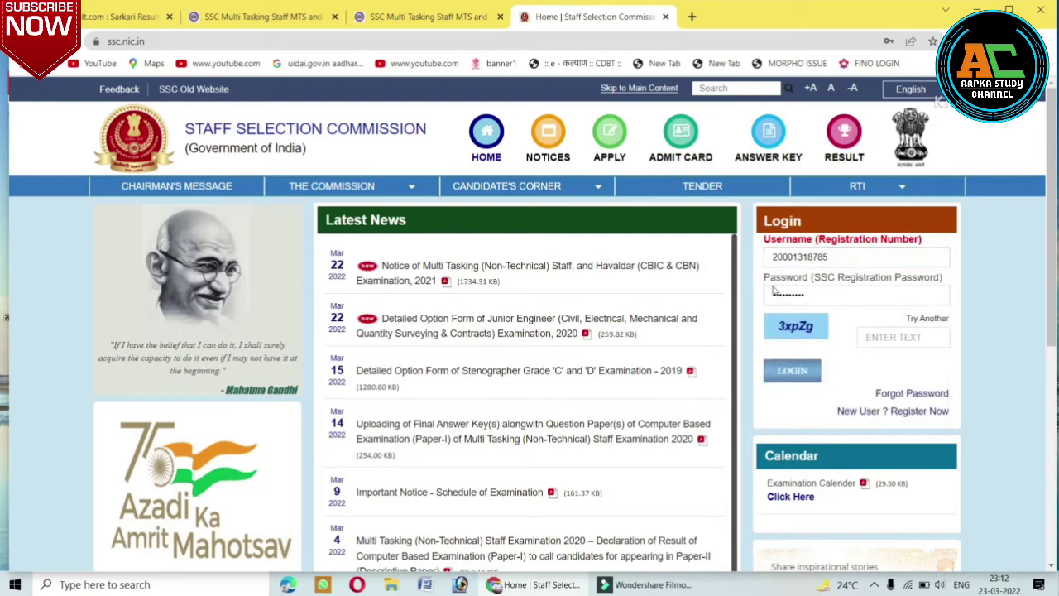
pyautogui.click(876, 337)
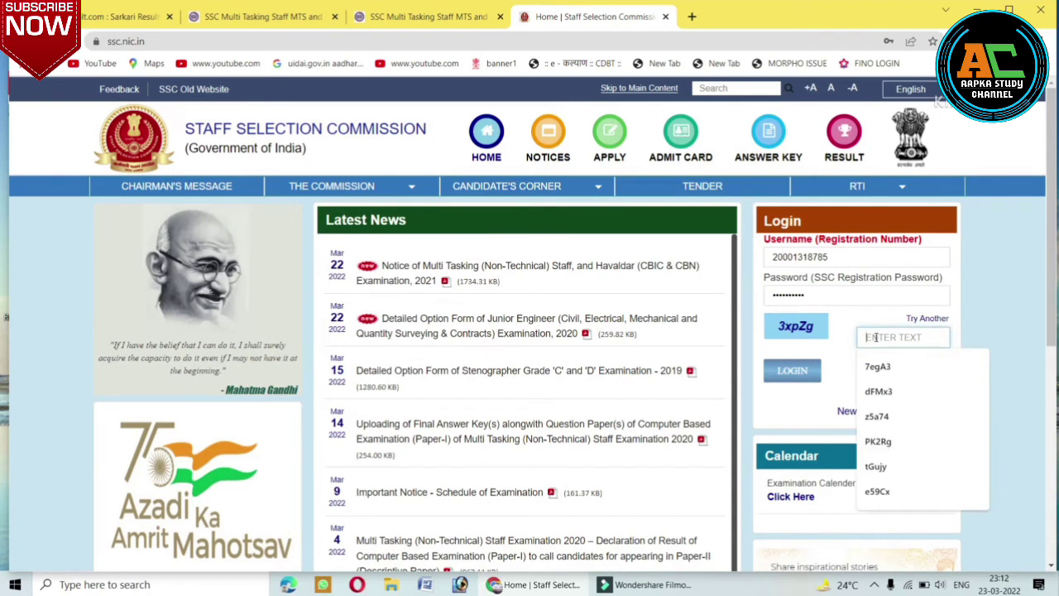
pyautogui.write('3xp')
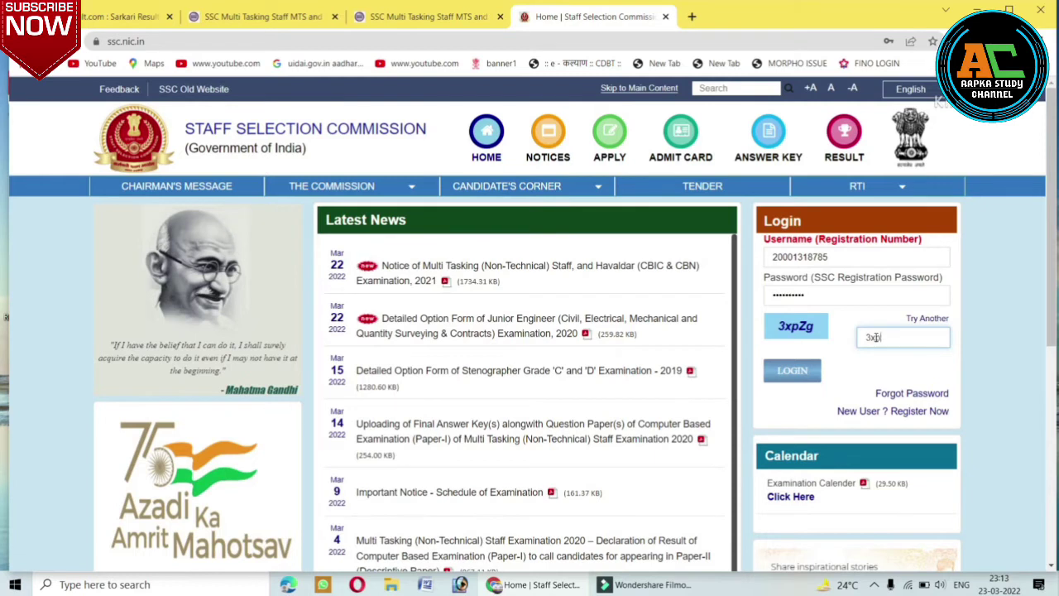
pyautogui.write('Zg')
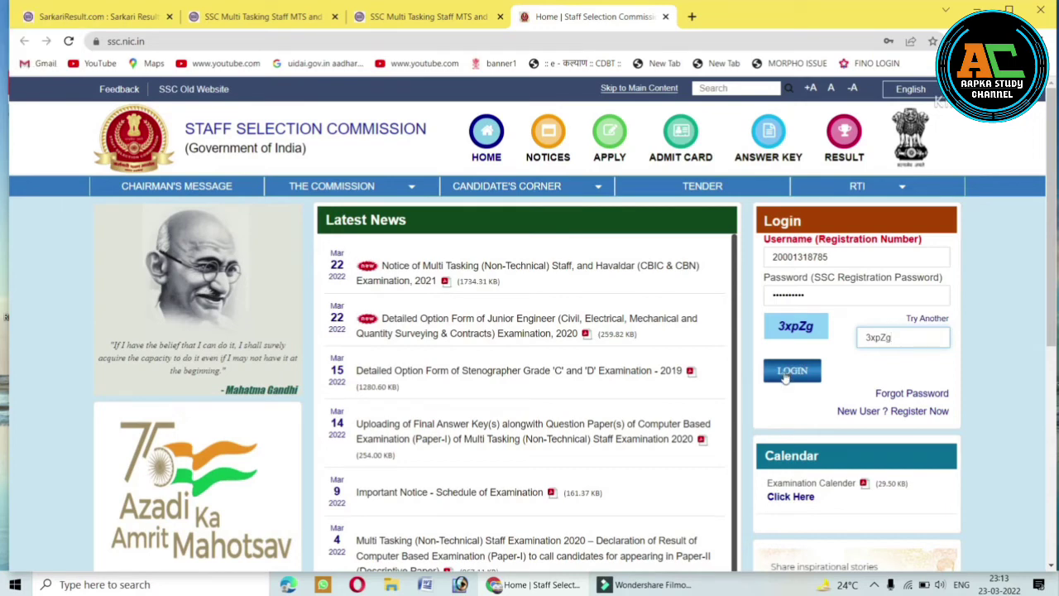
pyautogui.click(787, 374)
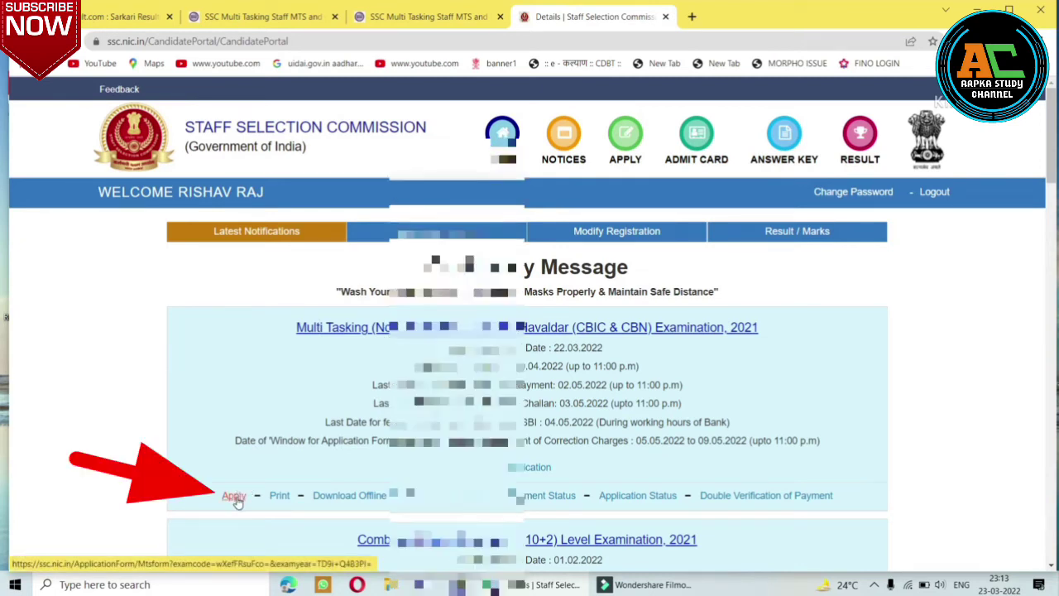
# Start the MTS application with centres CR-Patna, CR-Muzaffarpur, CR-Purnea and Ex-Servicemen set to No.
pyautogui.click(235, 496)
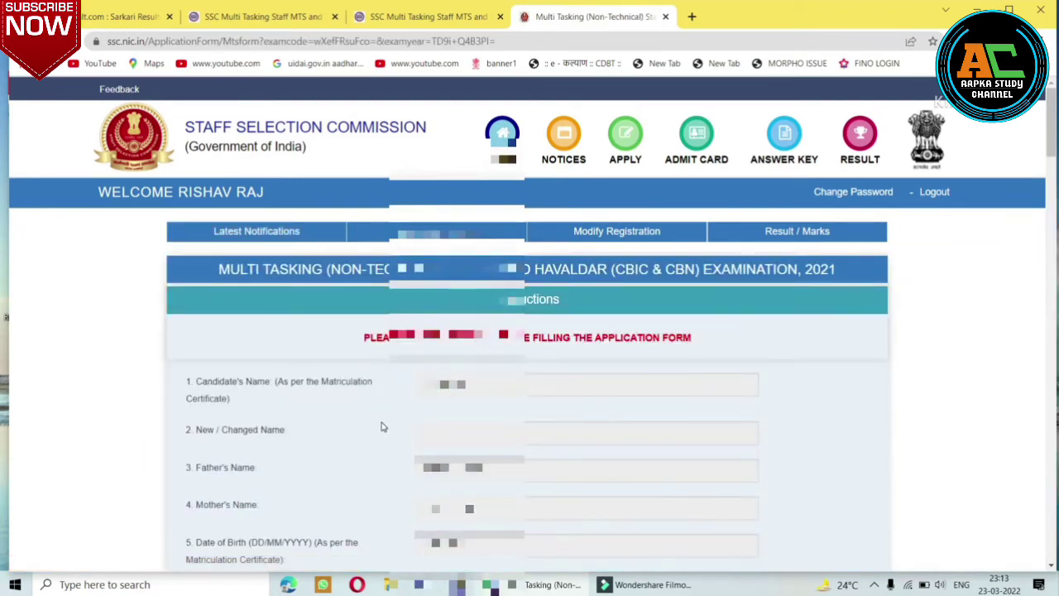
pyautogui.scroll(-8, 381, 427)
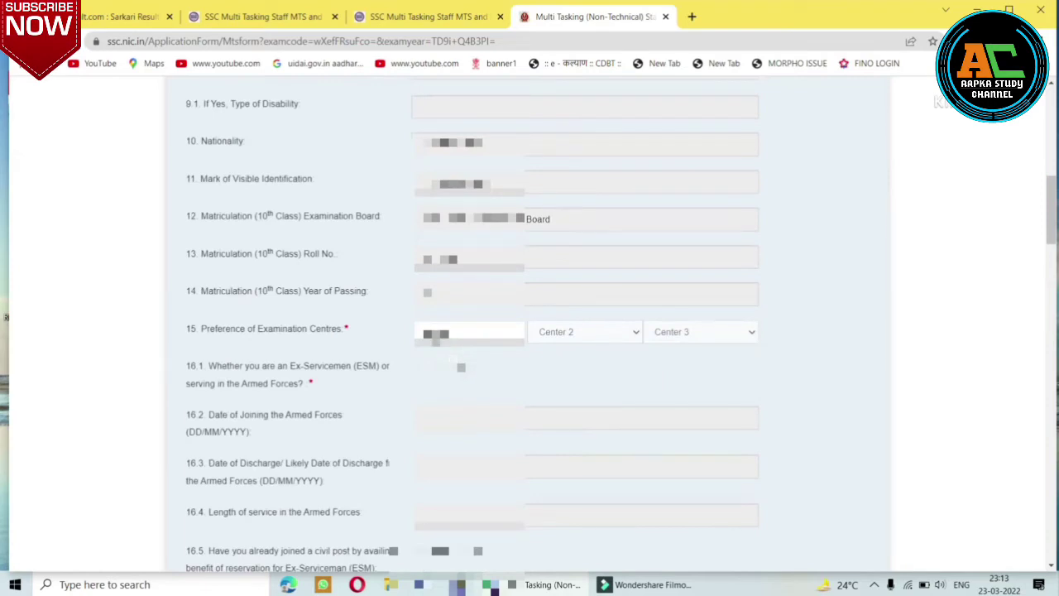
pyautogui.click(455, 336)
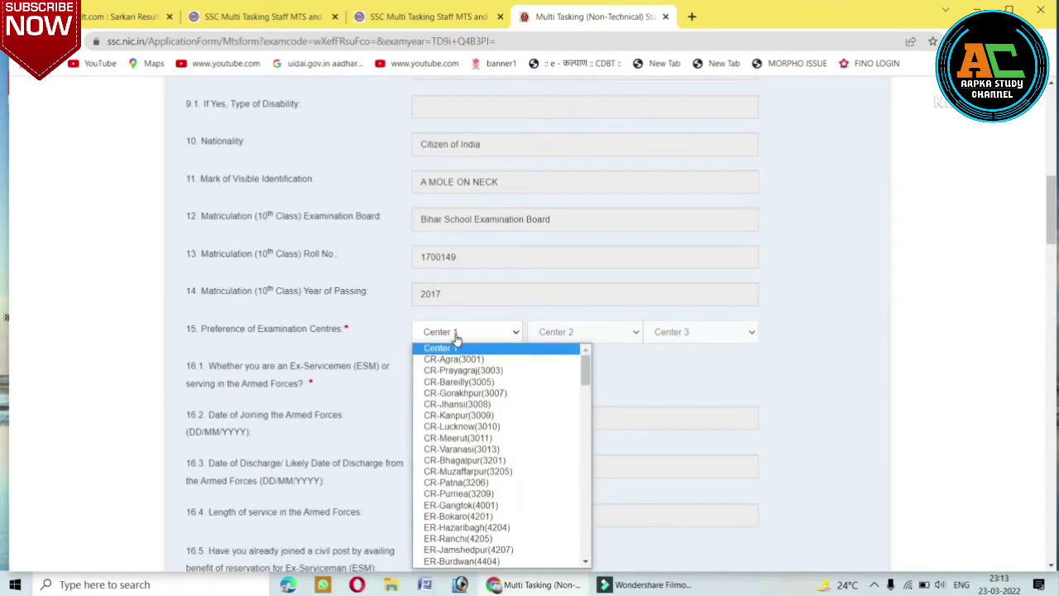
pyautogui.click(480, 483)
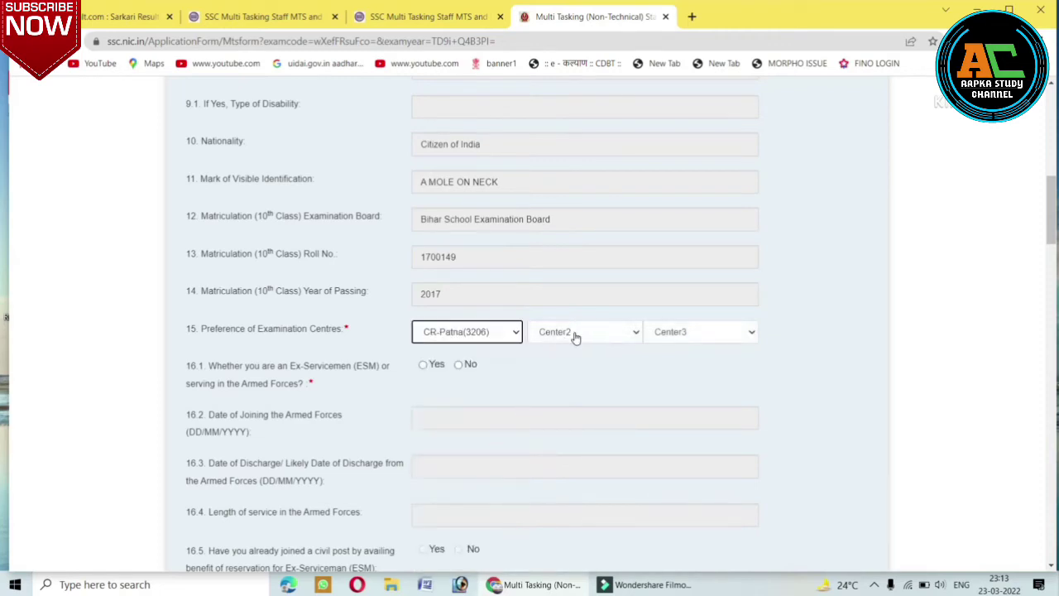
pyautogui.click(575, 335)
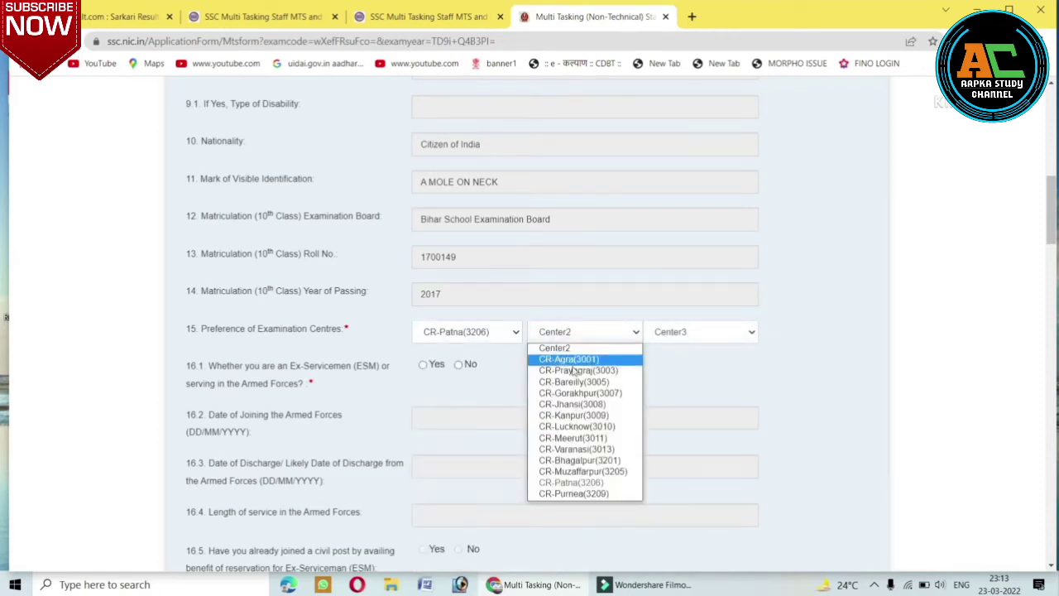
pyautogui.click(582, 471)
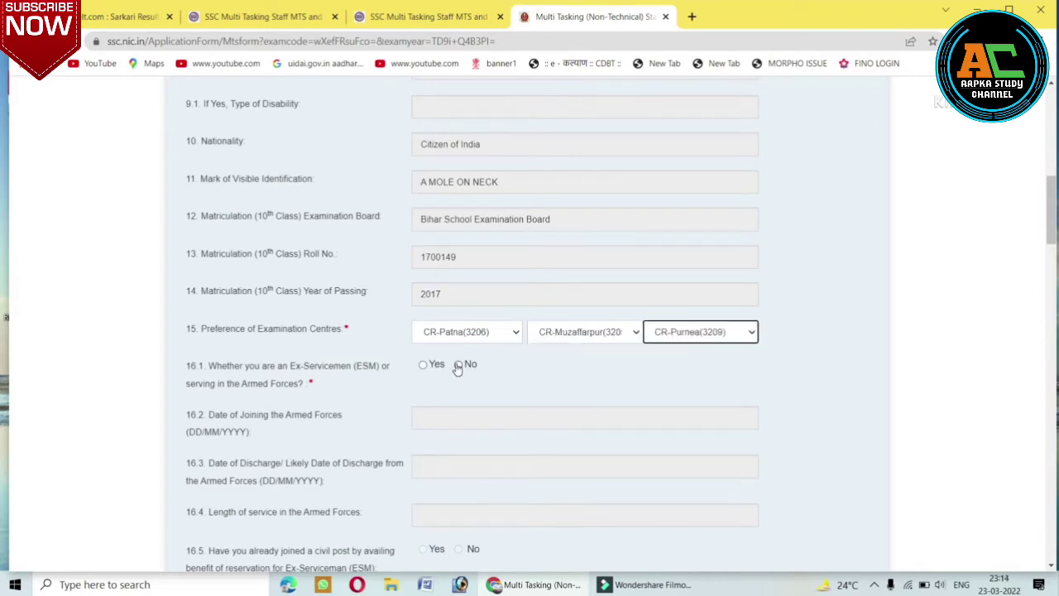
pyautogui.click(458, 365)
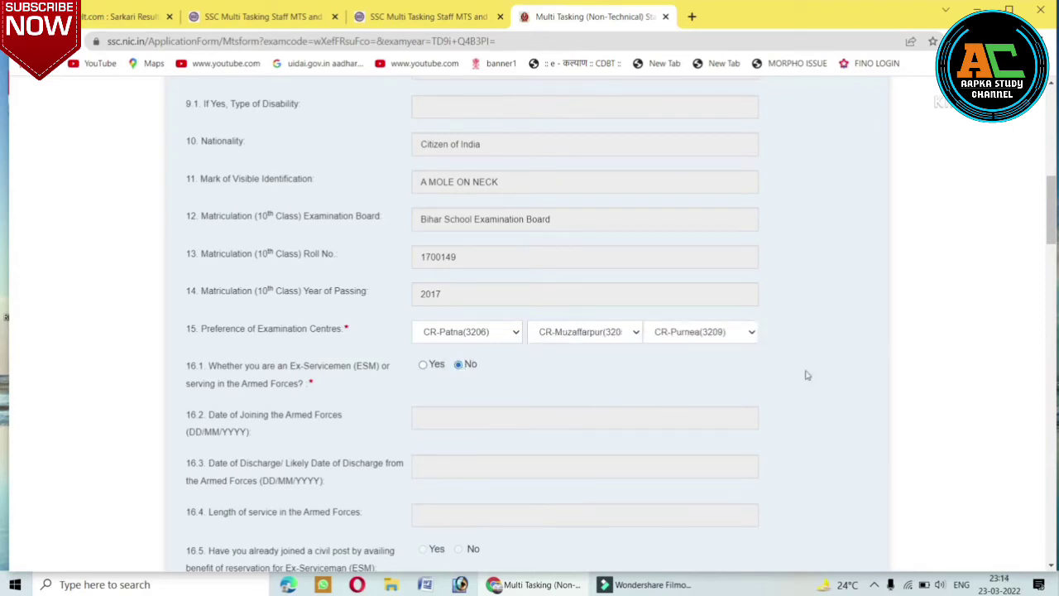
# Answer Yes to question 18.1 on age relaxation.
pyautogui.scroll(-2, 849, 390)
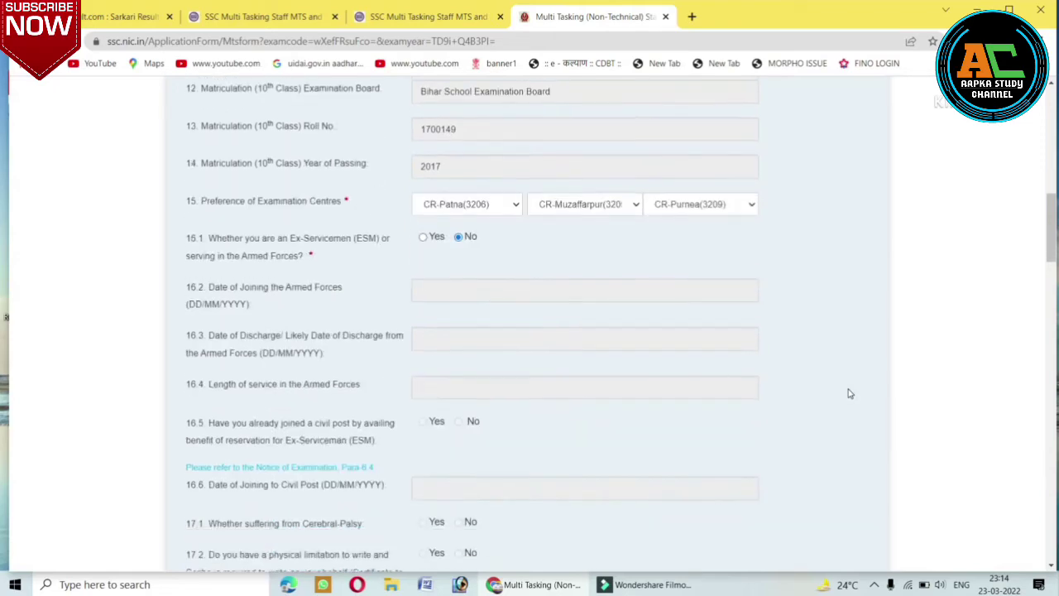
pyautogui.scroll(-6, 849, 393)
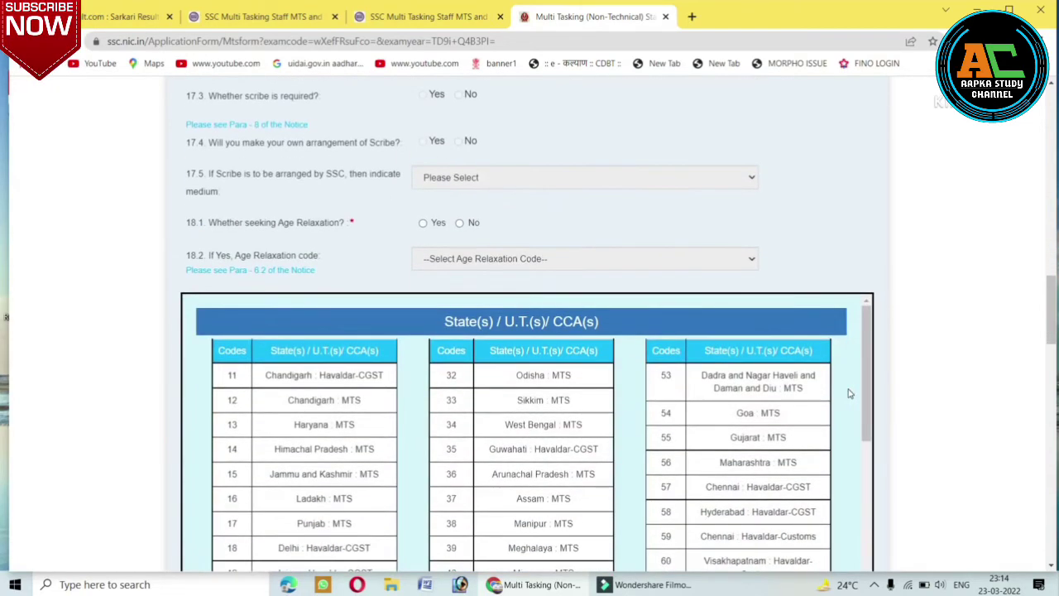
pyautogui.scroll(1, 849, 393)
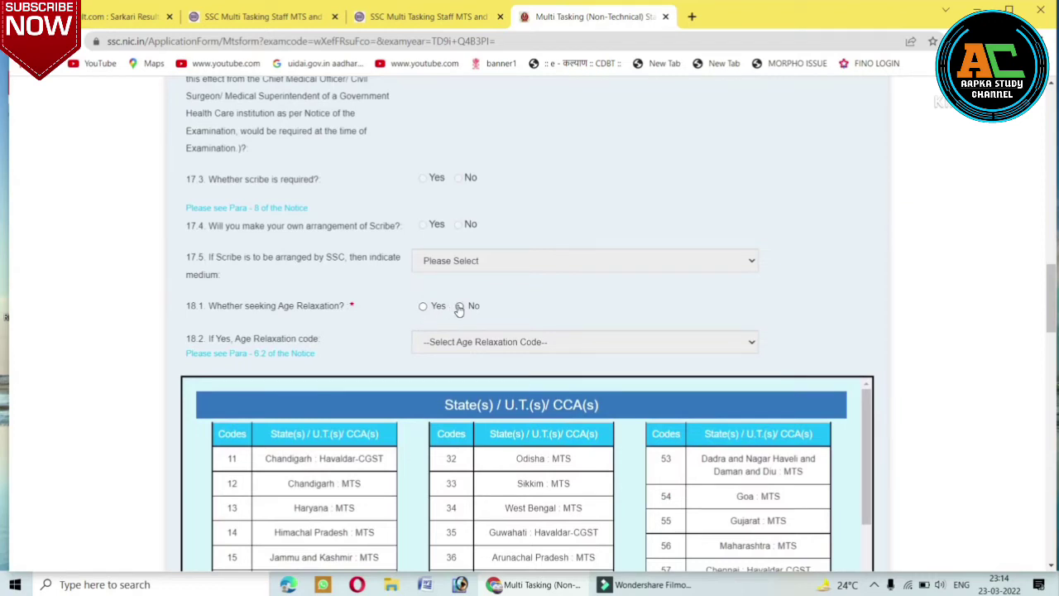
pyautogui.click(460, 307)
pyautogui.click(424, 308)
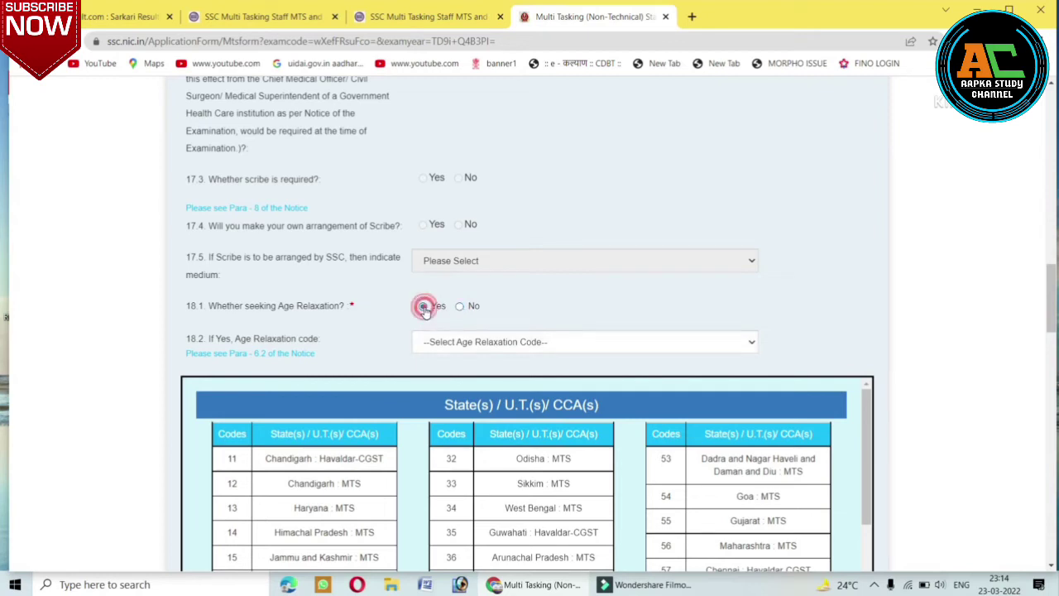
pyautogui.click(449, 344)
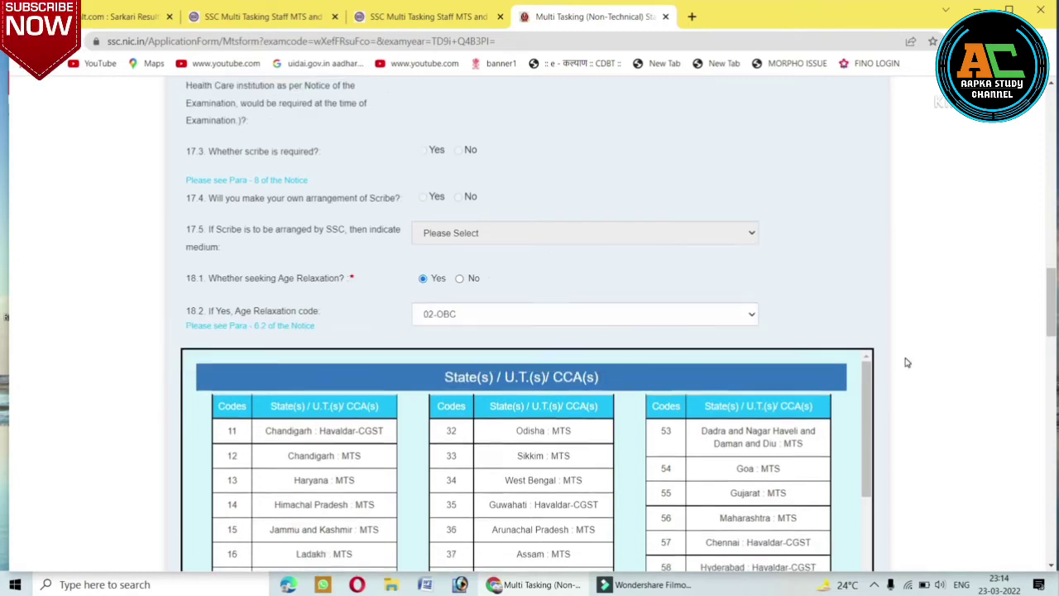
# Select 02-OBC as the age relaxation code and reach the first State/UT preference box.
pyautogui.scroll(-3, 906, 362)
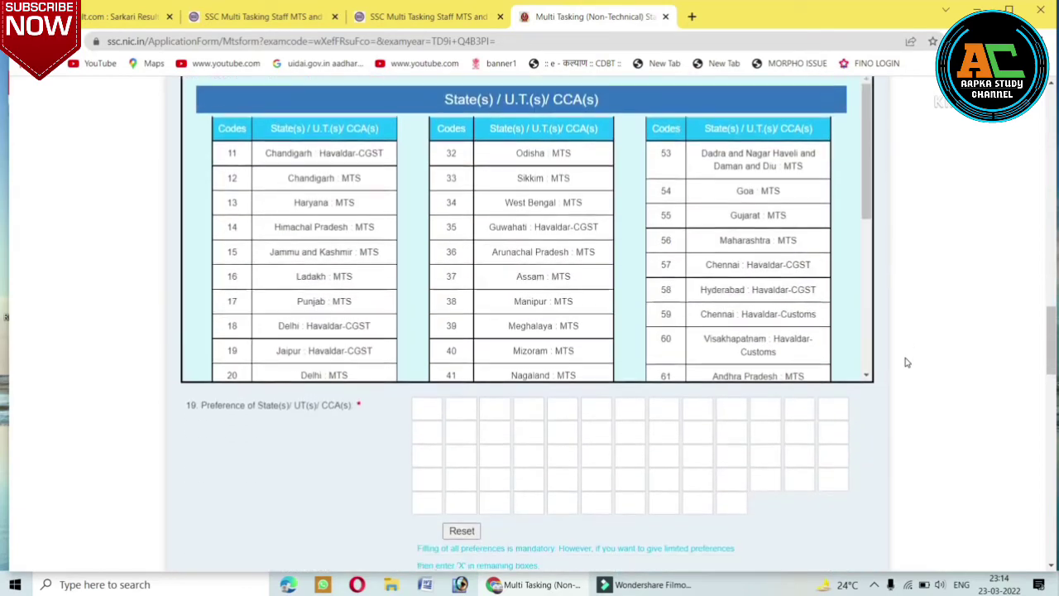
pyautogui.scroll(-2, 906, 362)
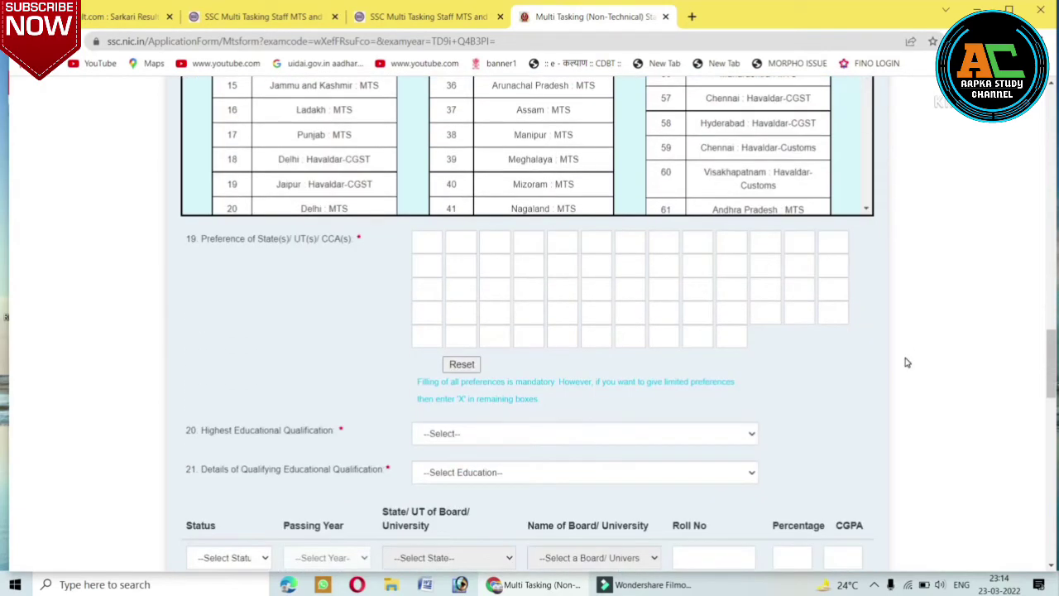
pyautogui.scroll(2, 907, 363)
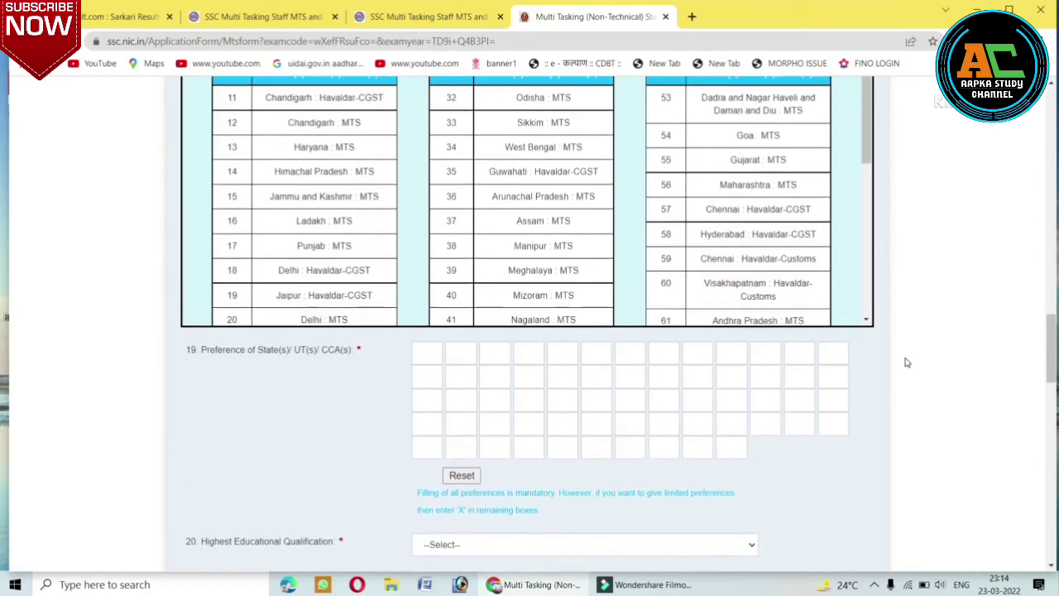
pyautogui.scroll(2, 906, 362)
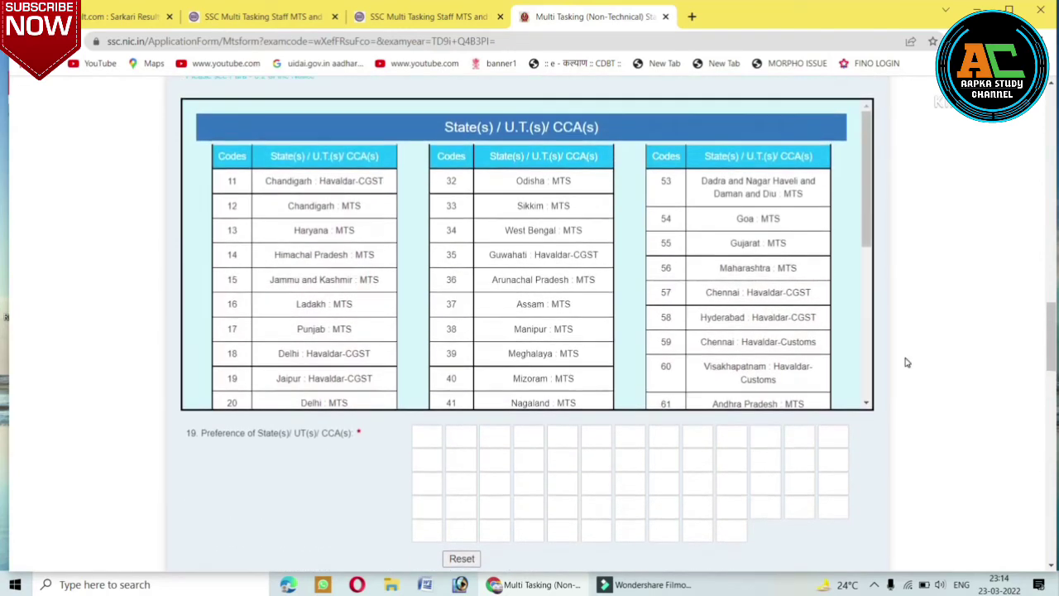
pyautogui.scroll(1, 906, 362)
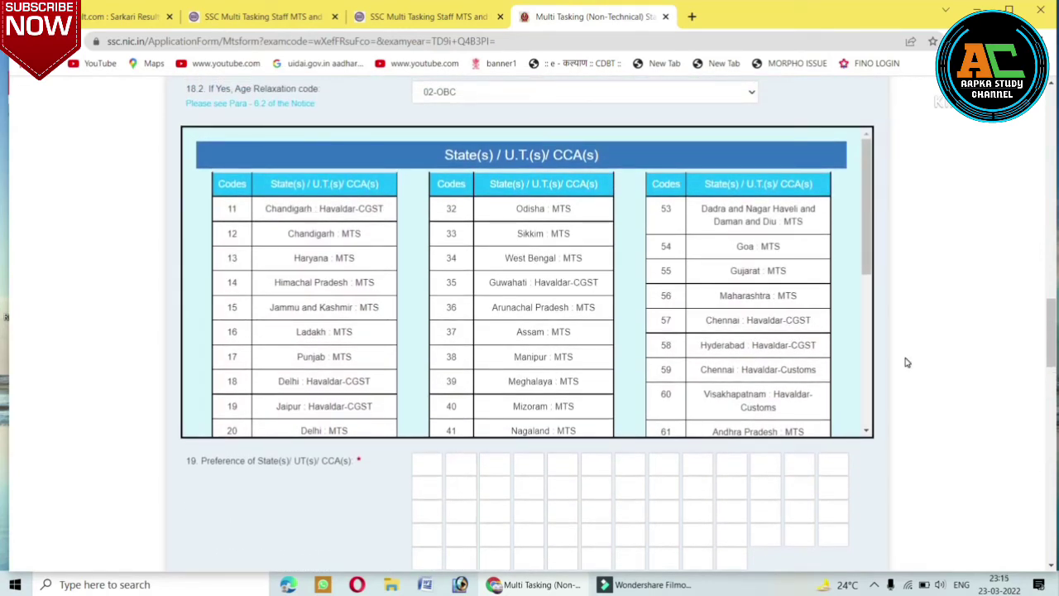
pyautogui.scroll(1, 907, 363)
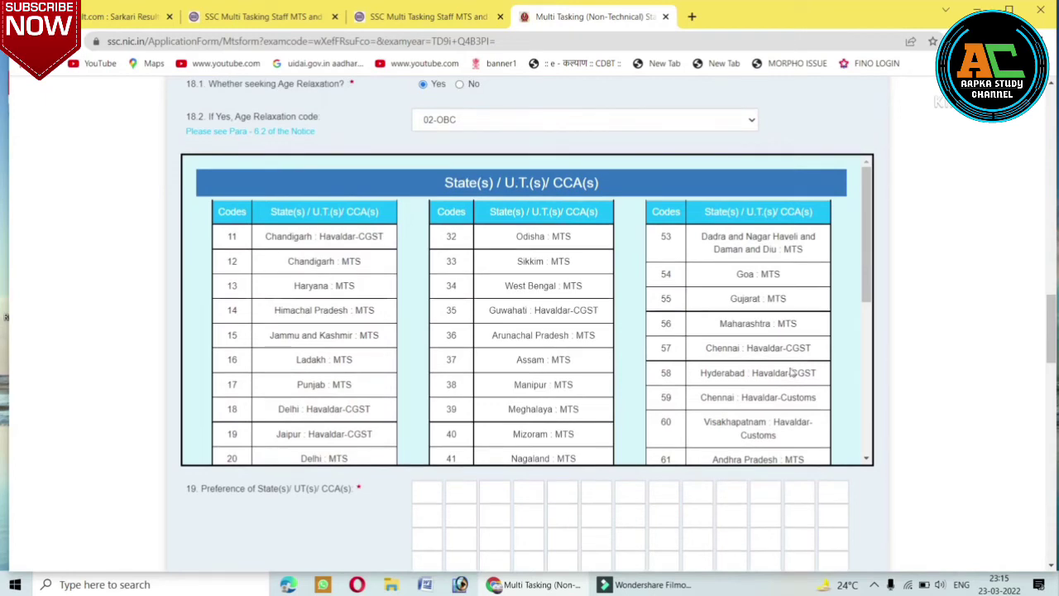
pyautogui.click(866, 458)
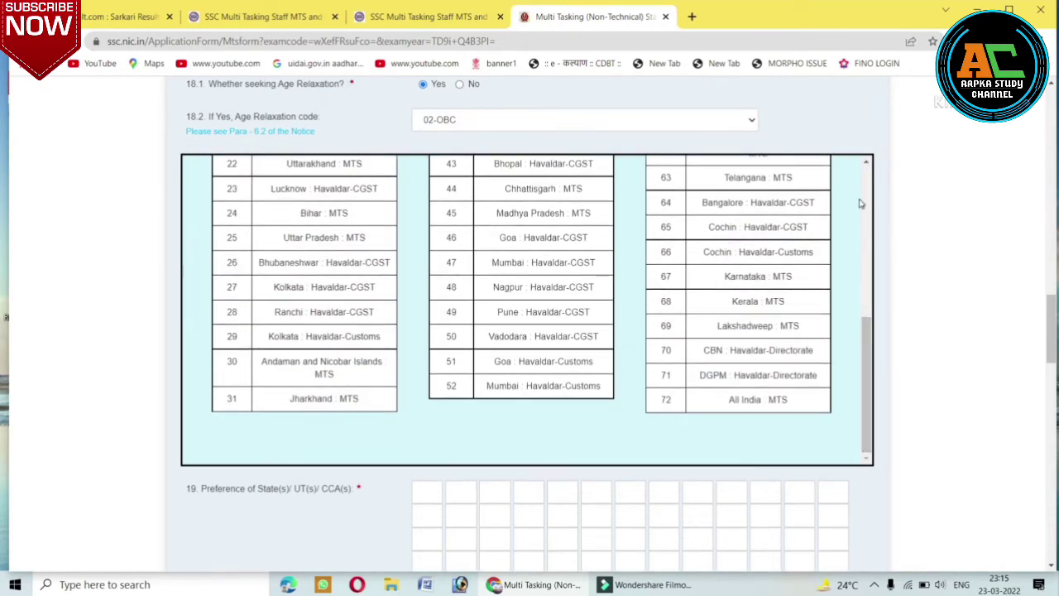
pyautogui.click(866, 164)
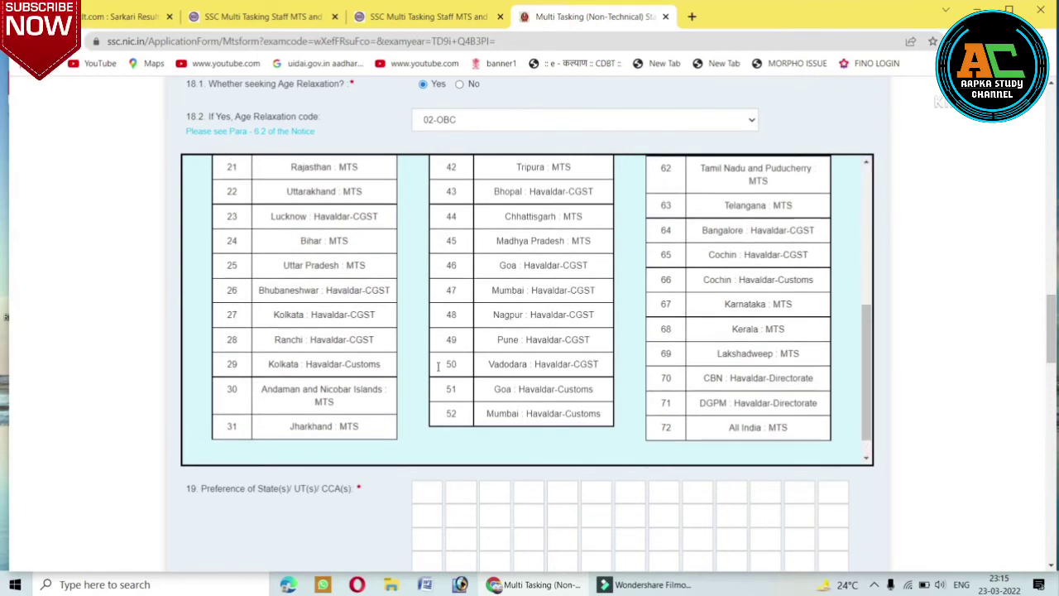
pyautogui.click(431, 492)
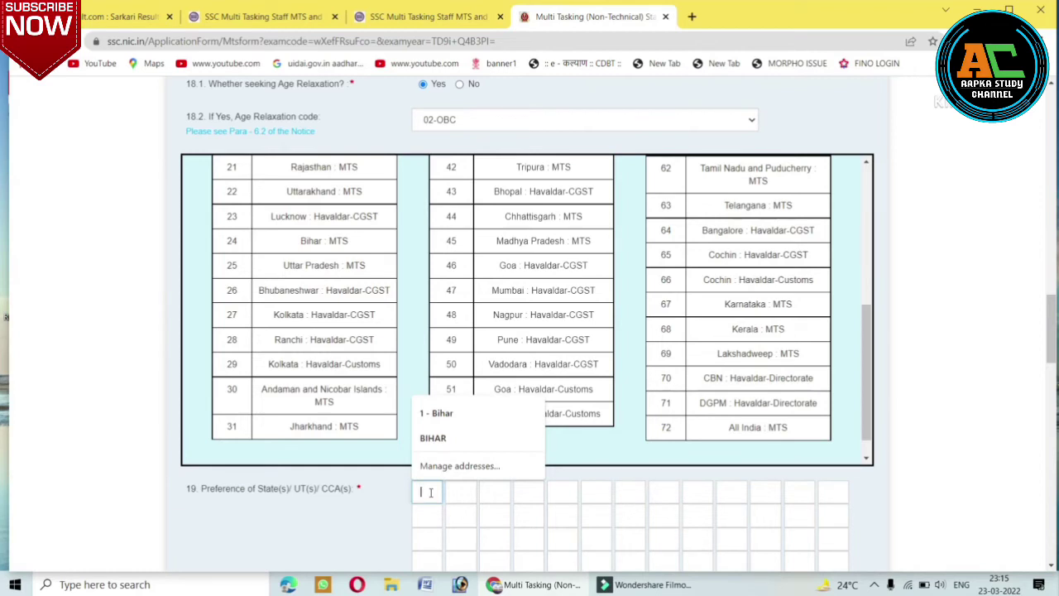
# Enter 24 and 25 as the first two State/UT preferences and X for the rest.
pyautogui.write('24')
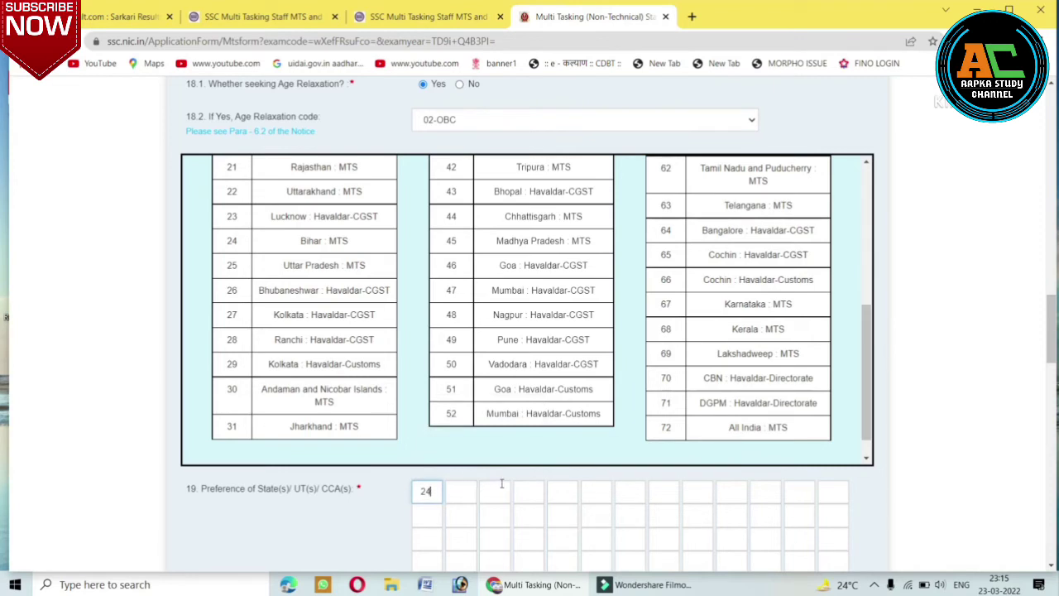
pyautogui.click(460, 497)
pyautogui.click(494, 492)
pyautogui.write('X')
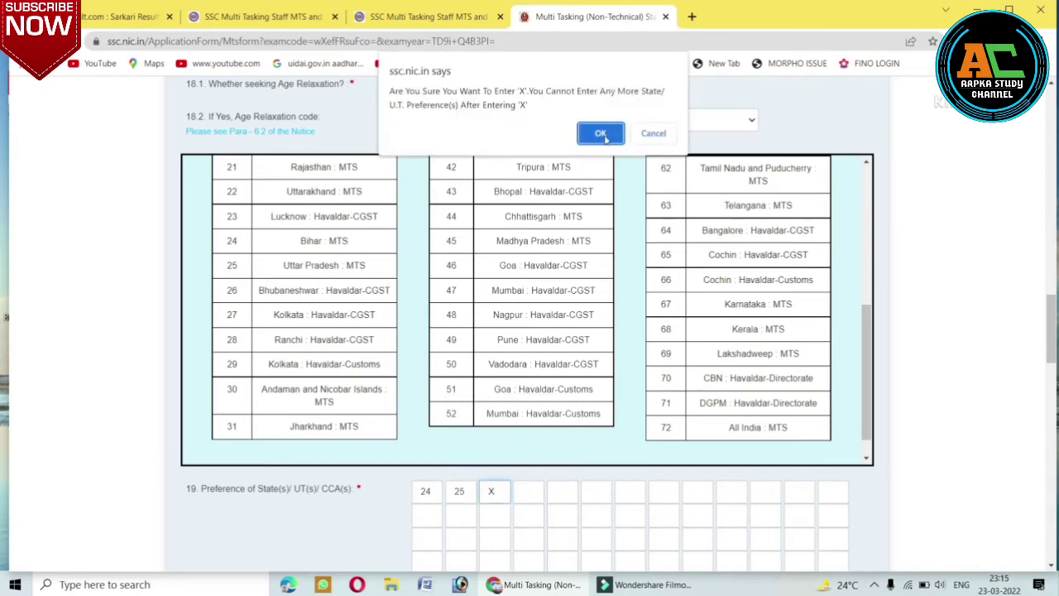
pyautogui.click(601, 133)
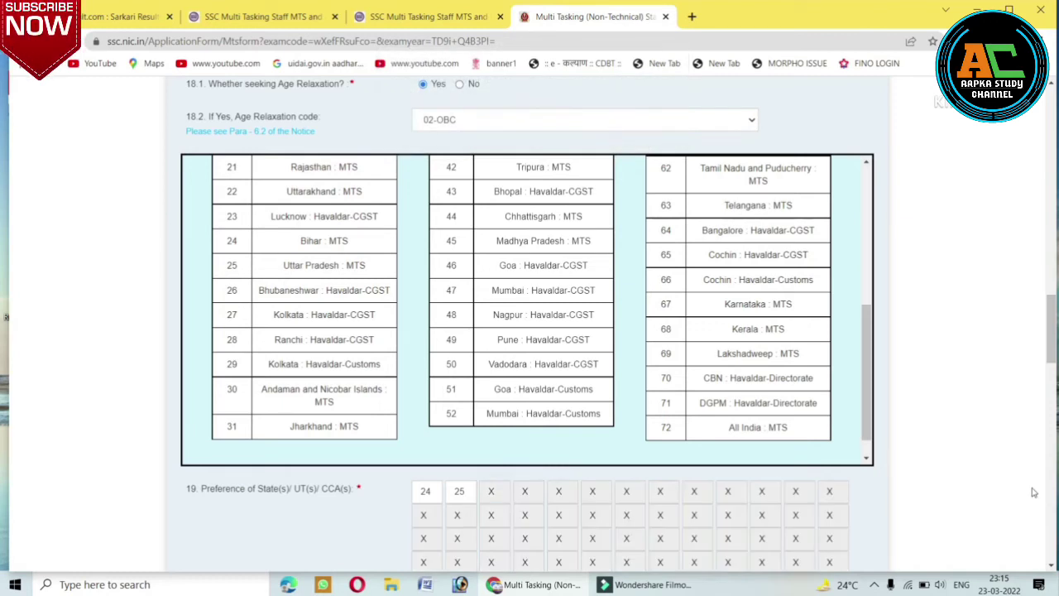
pyautogui.click(868, 458)
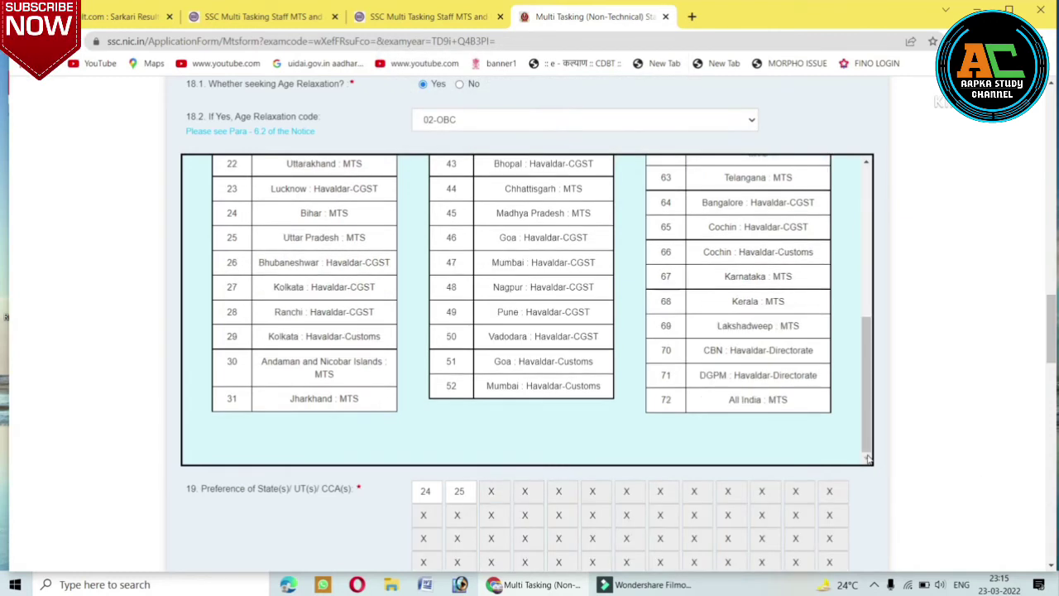
pyautogui.click(1050, 568)
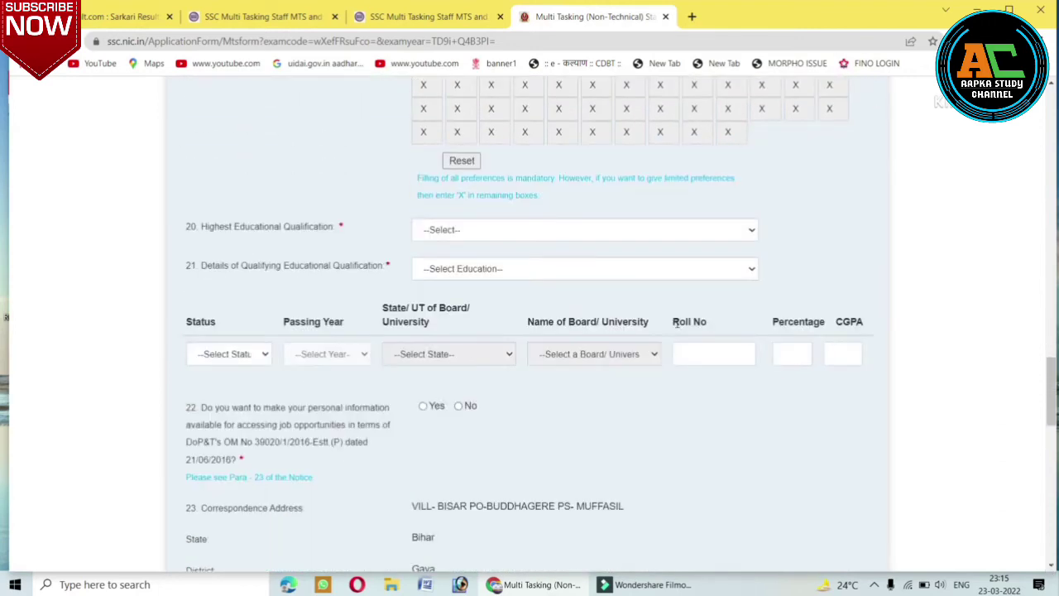
# Choose Intermediate/ Higher Secondary as the highest educational qualification.
pyautogui.click(476, 230)
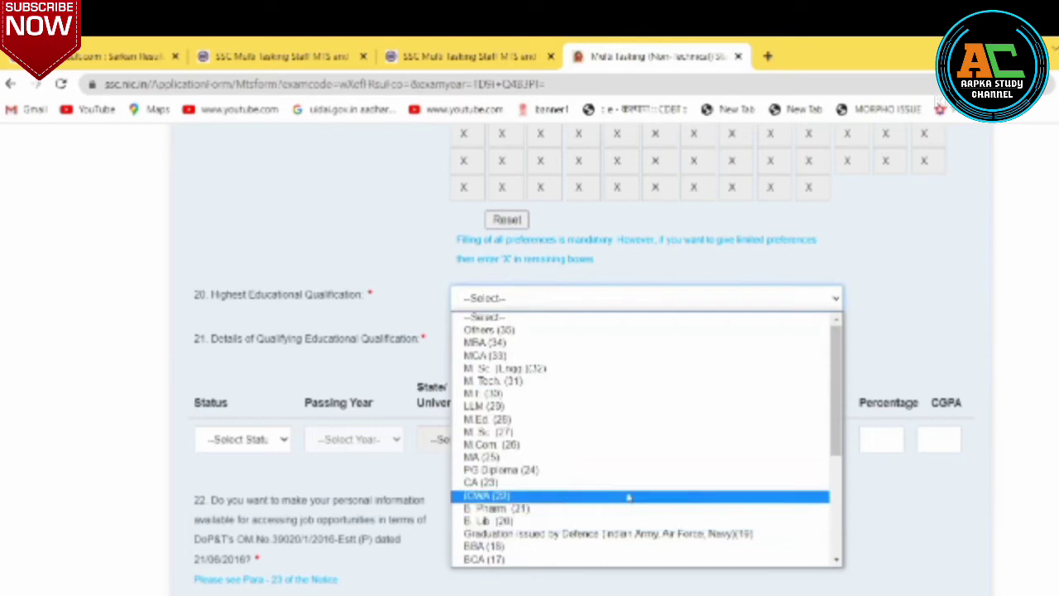
pyautogui.click(837, 561)
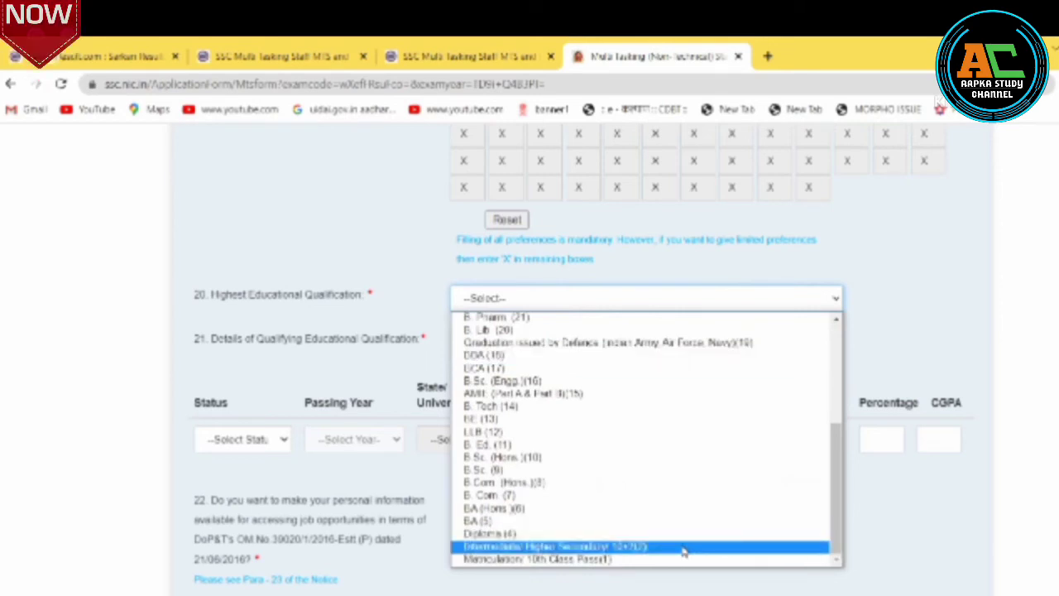
pyautogui.click(683, 547)
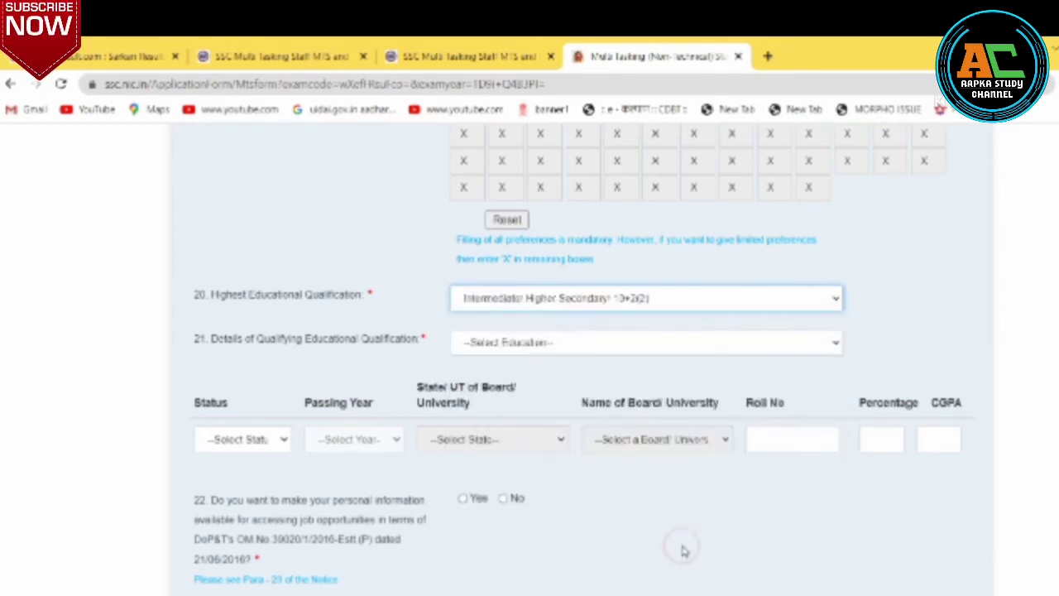
# Set the qualifying education to 10th Standard with status Passed.
pyautogui.click(245, 443)
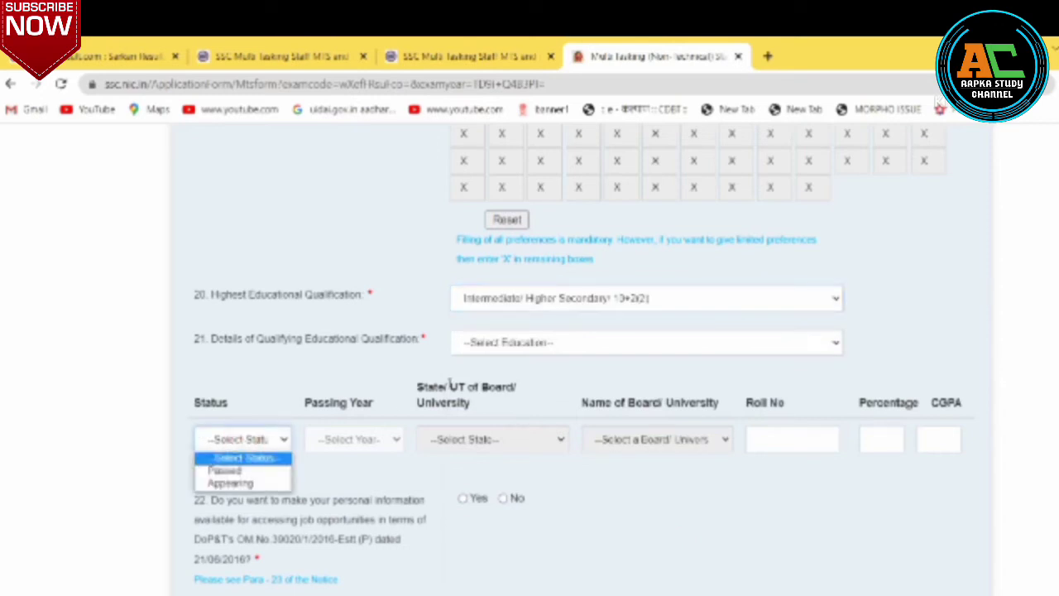
pyautogui.click(496, 349)
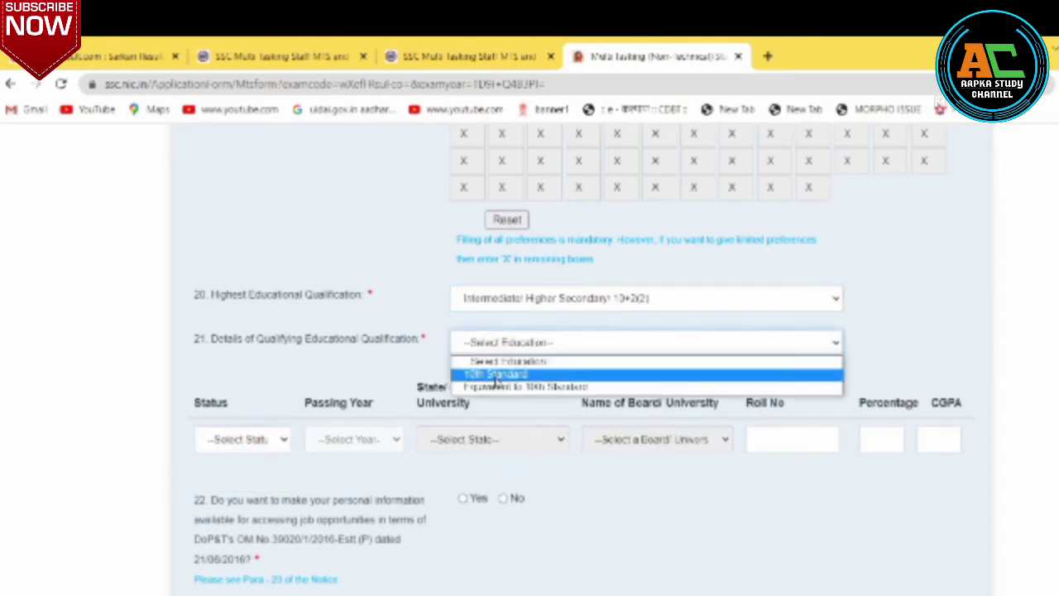
pyautogui.click(499, 388)
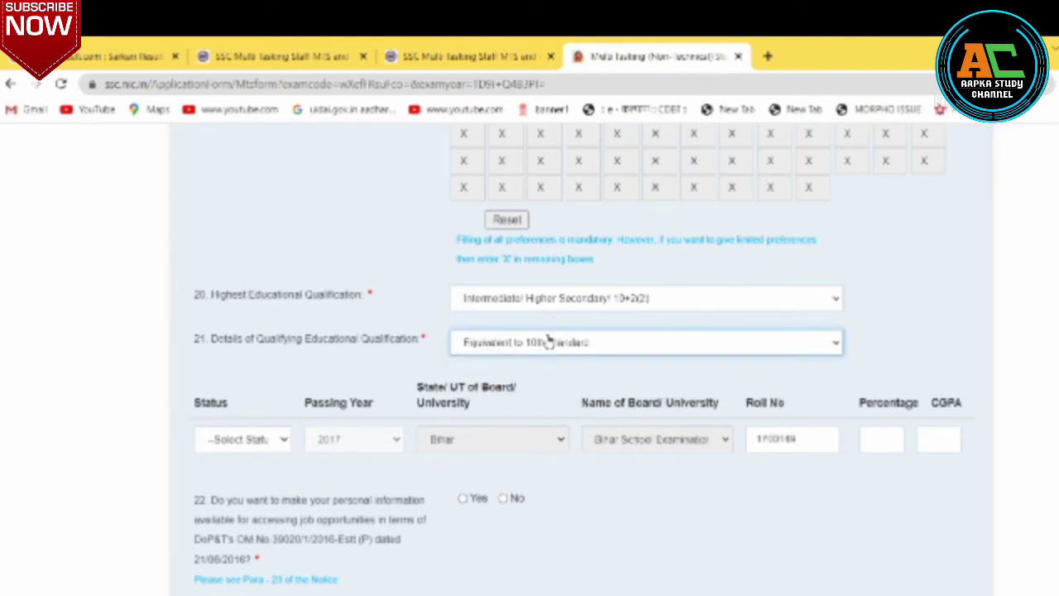
pyautogui.click(546, 340)
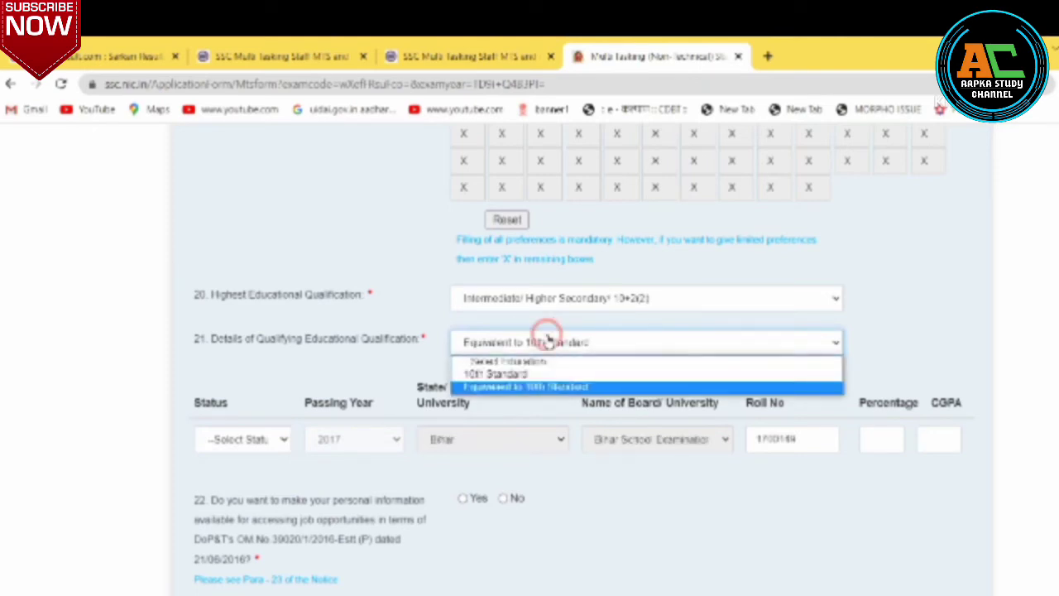
pyautogui.click(525, 375)
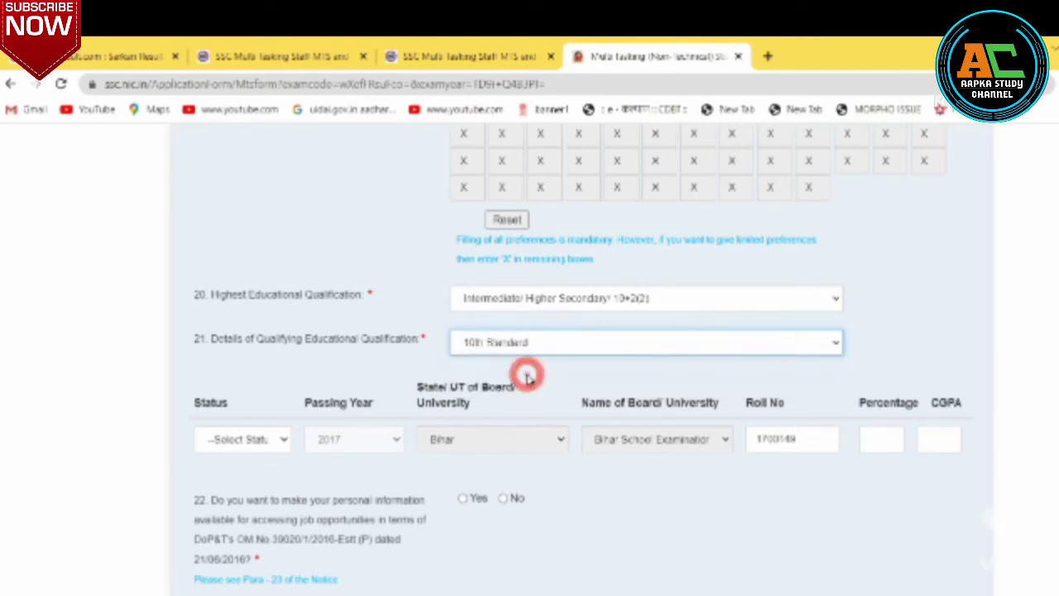
pyautogui.click(242, 440)
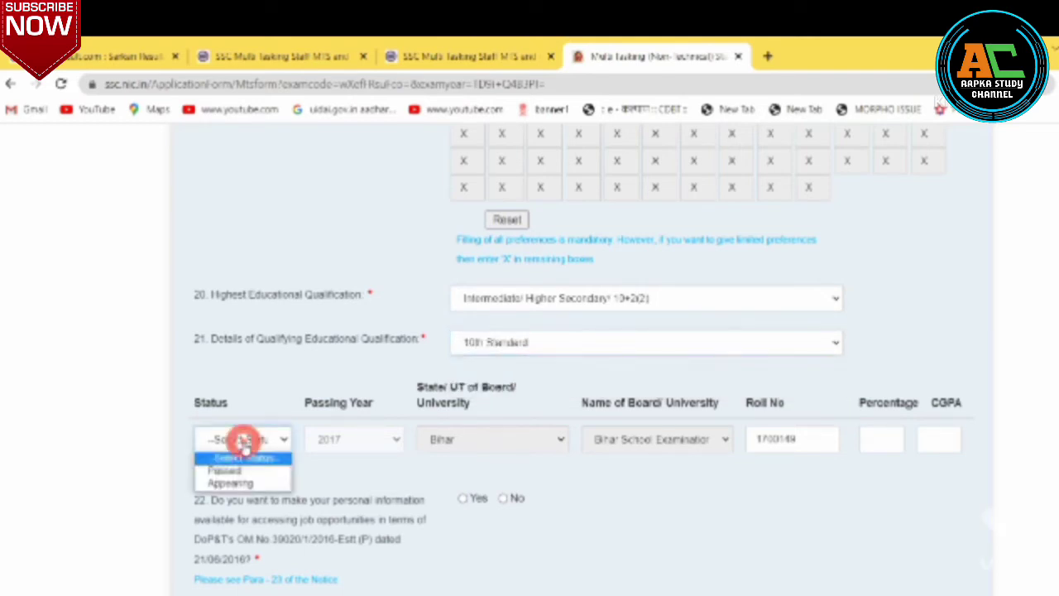
pyautogui.click(238, 470)
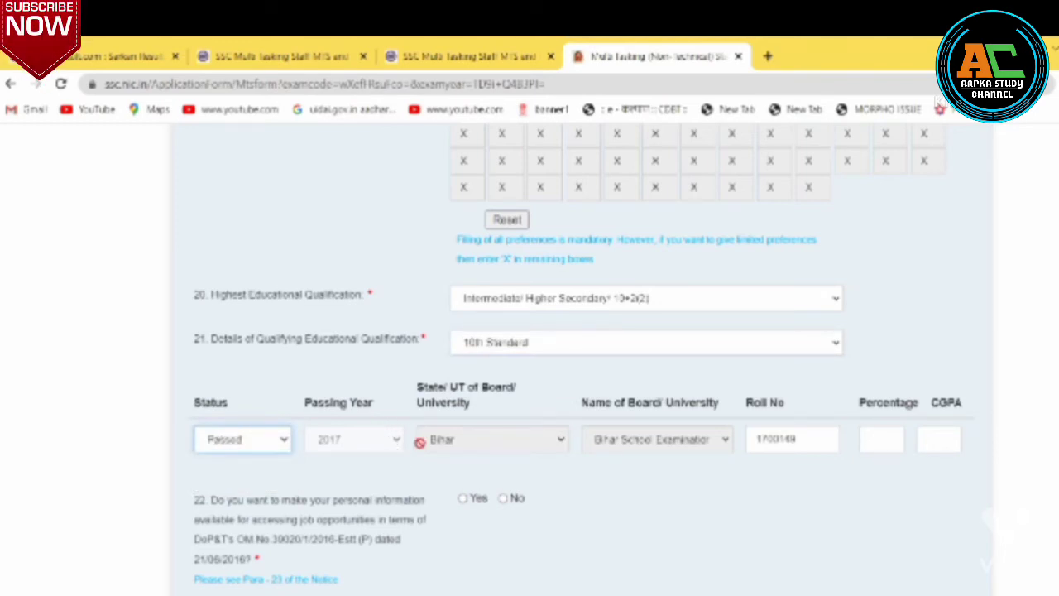
# Enter 77.77 as the percentage and answer No to question 22.
pyautogui.click(872, 440)
pyautogui.write('77.77')
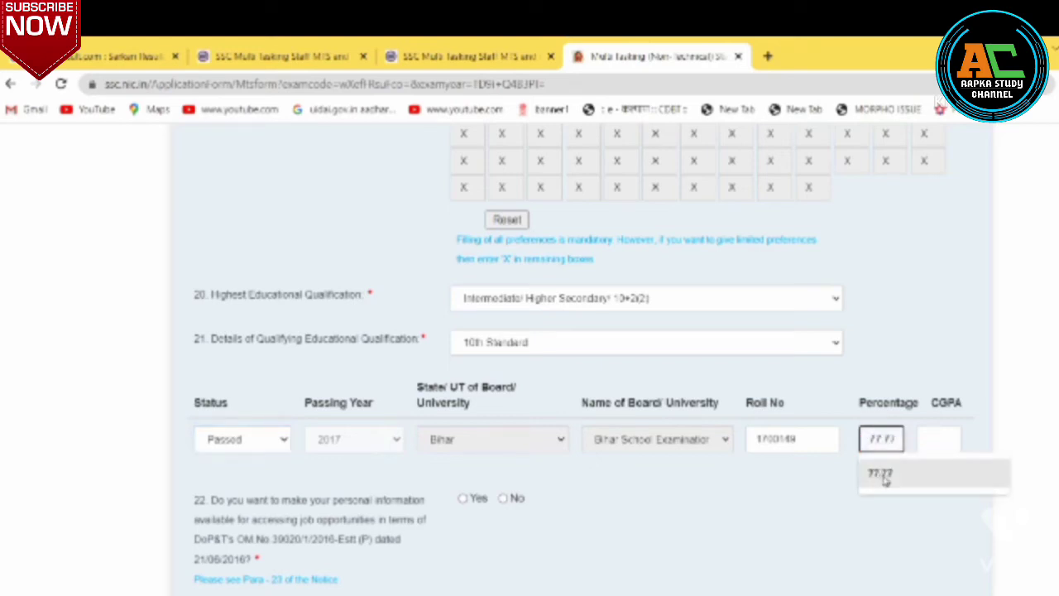
pyautogui.click(882, 475)
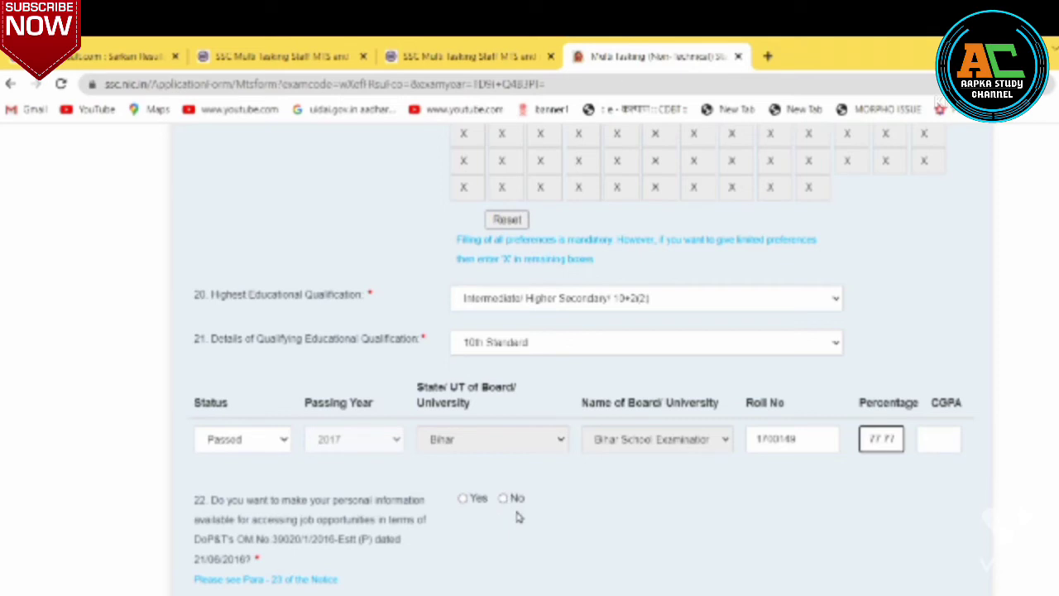
pyautogui.click(503, 500)
pyautogui.click(503, 499)
pyautogui.click(682, 503)
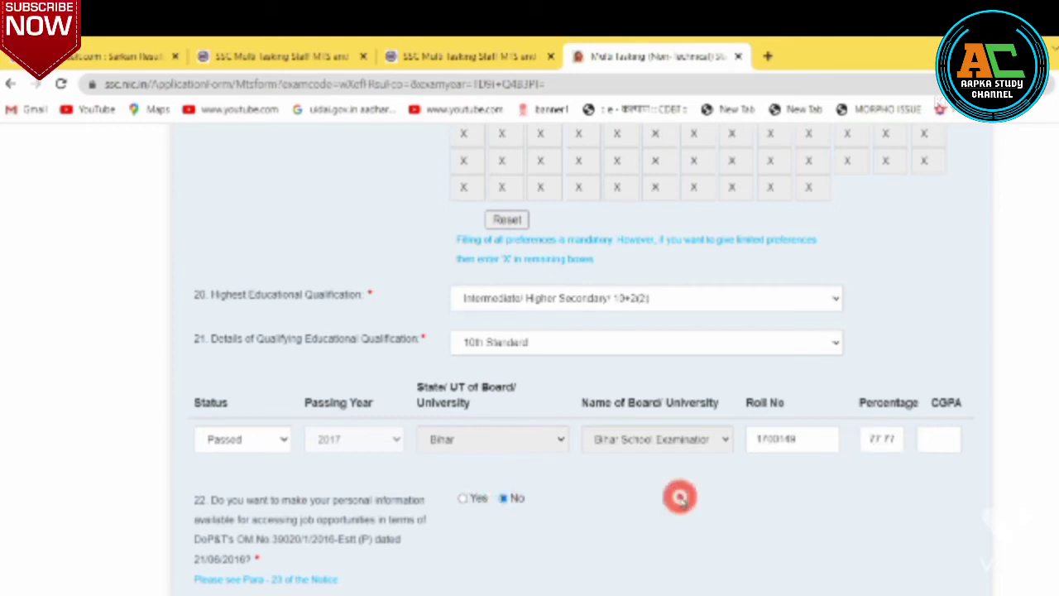
pyautogui.scroll(-2, 682, 502)
pyautogui.scroll(-2, 682, 503)
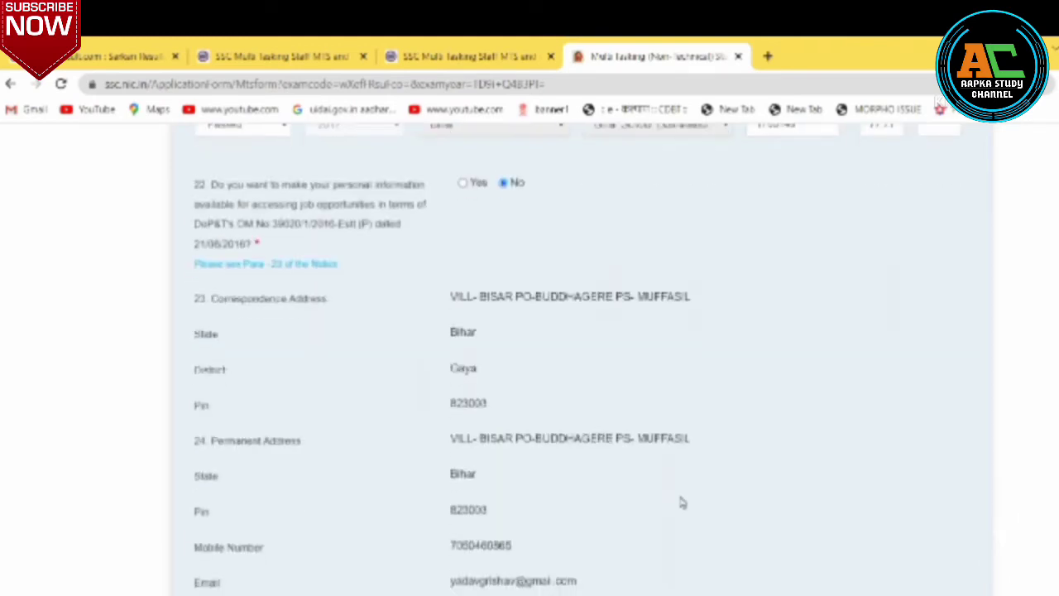
pyautogui.scroll(-5, 682, 503)
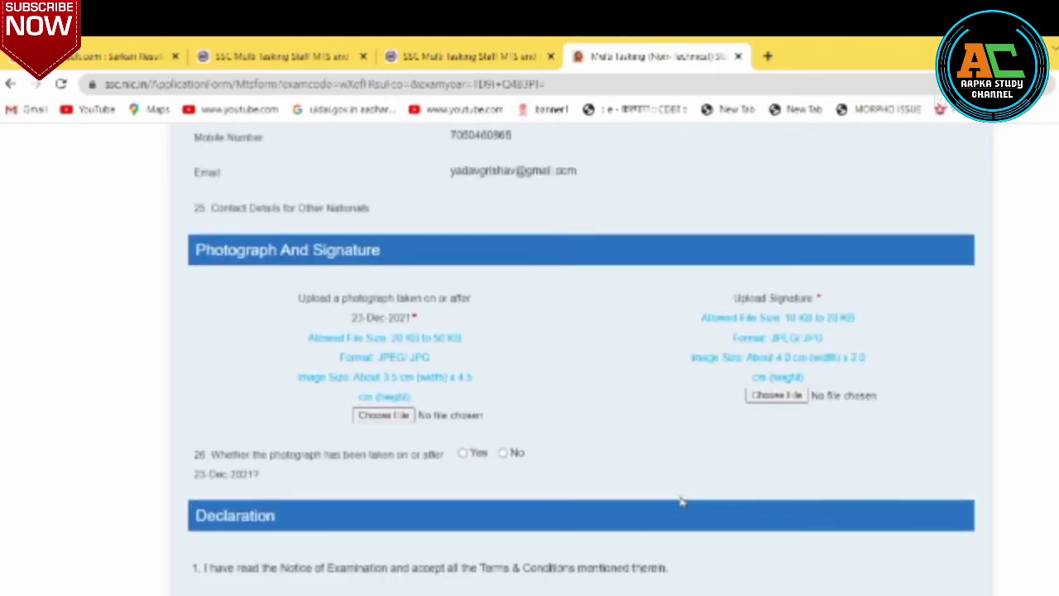
pyautogui.scroll(3, 682, 502)
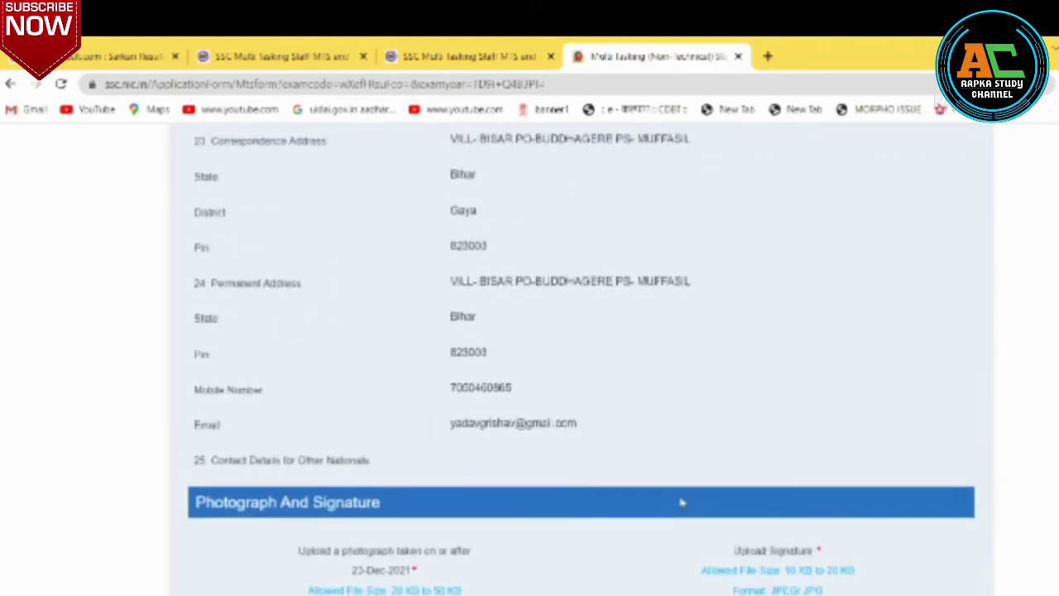
pyautogui.scroll(-3, 682, 503)
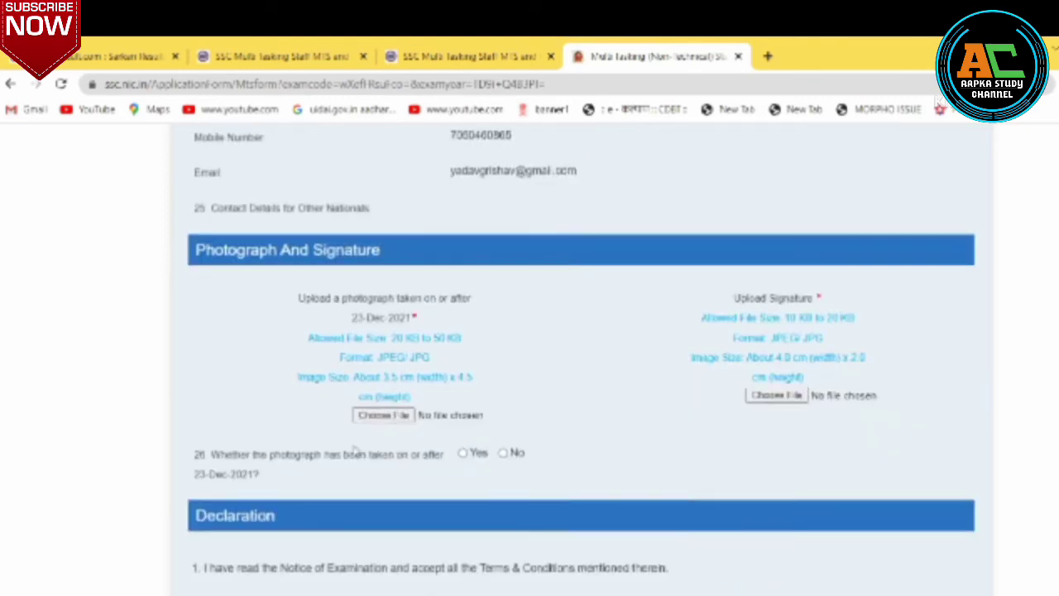
pyautogui.scroll(-2, 321, 290)
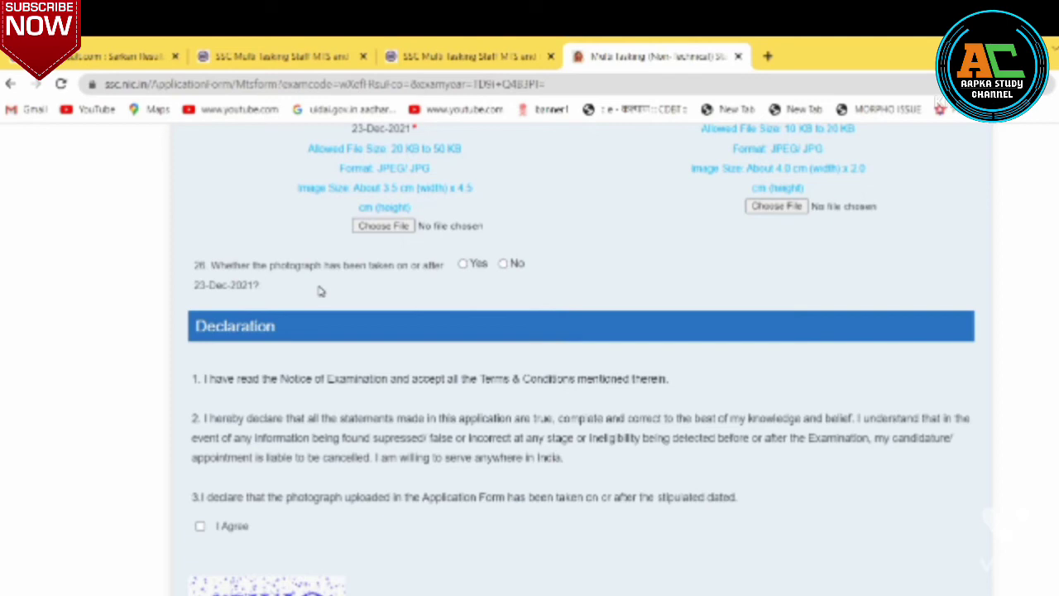
pyautogui.scroll(2, 321, 291)
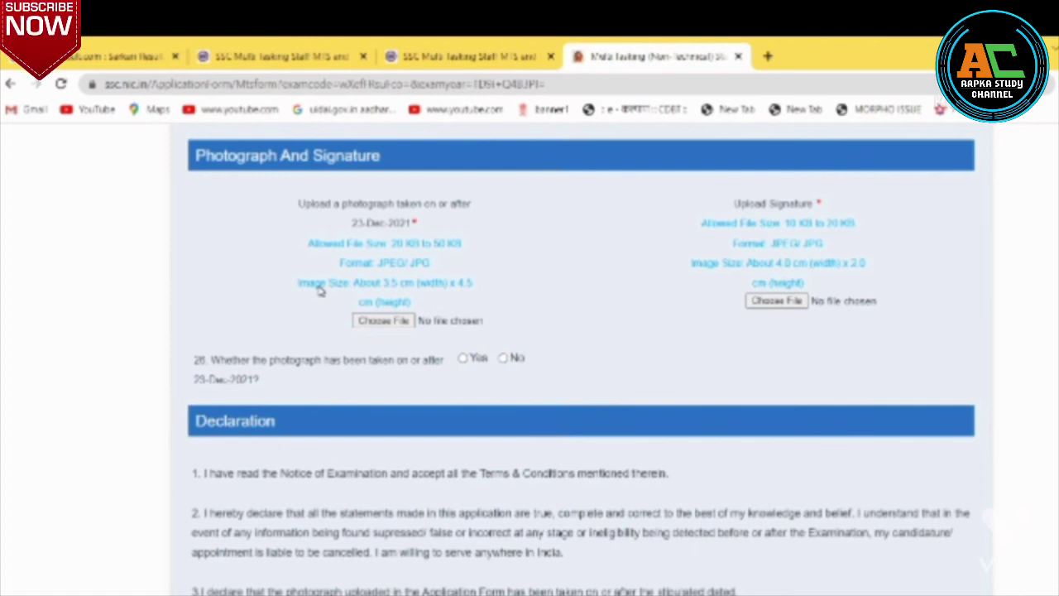
# Accept the declaration, enter the captcha, submit the previewed form and continue to SBI payment.
pyautogui.scroll(-4, 321, 290)
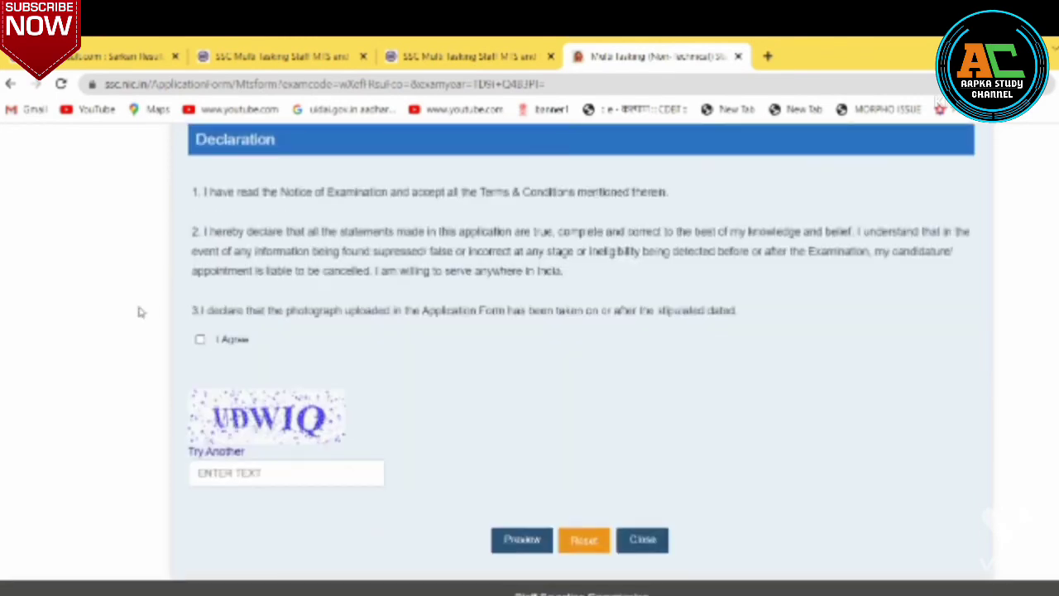
pyautogui.click(200, 339)
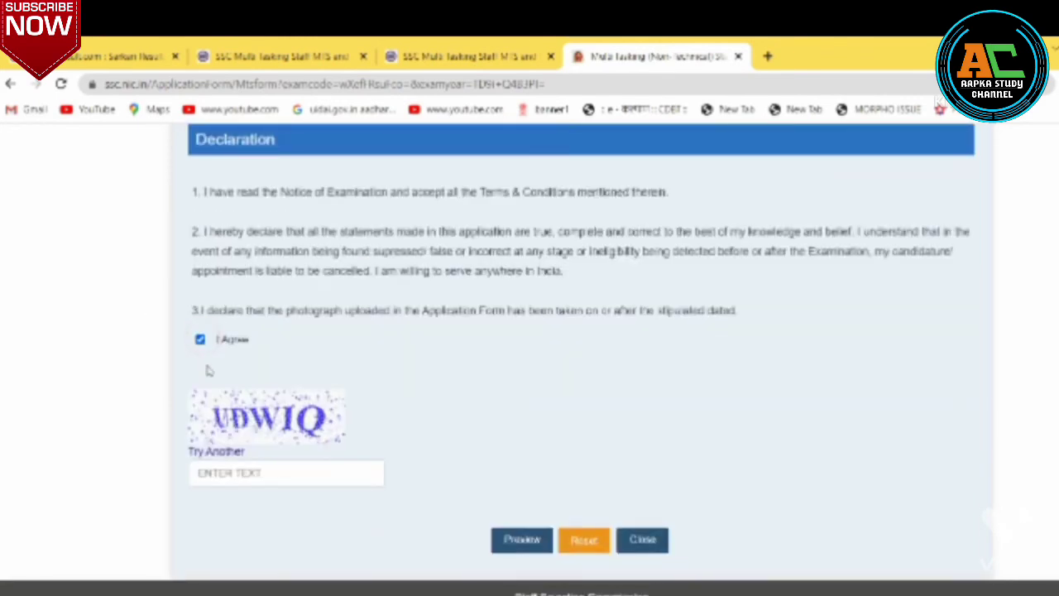
pyautogui.click(219, 472)
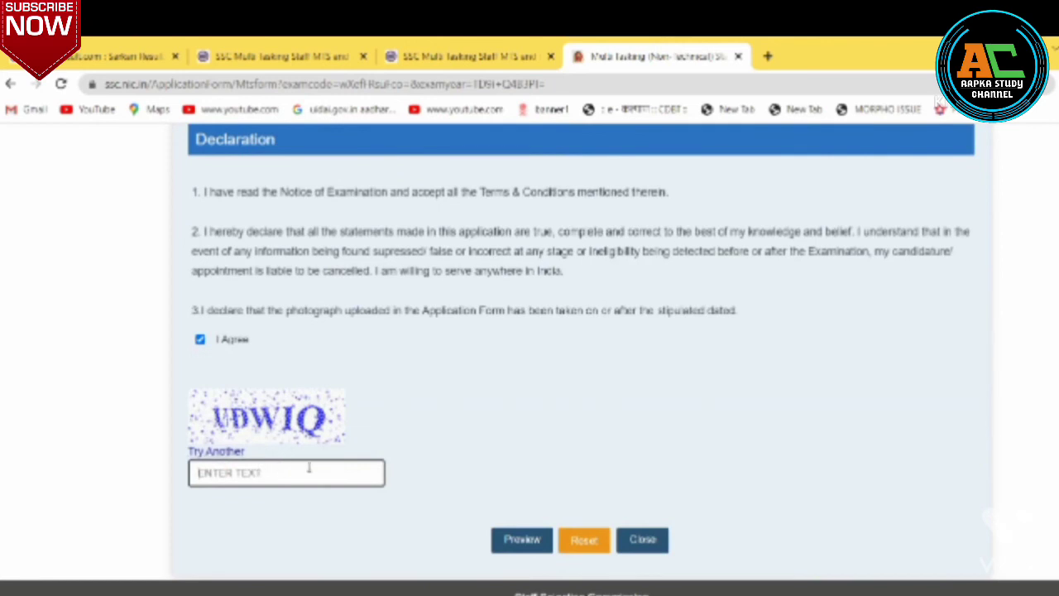
pyautogui.click(523, 541)
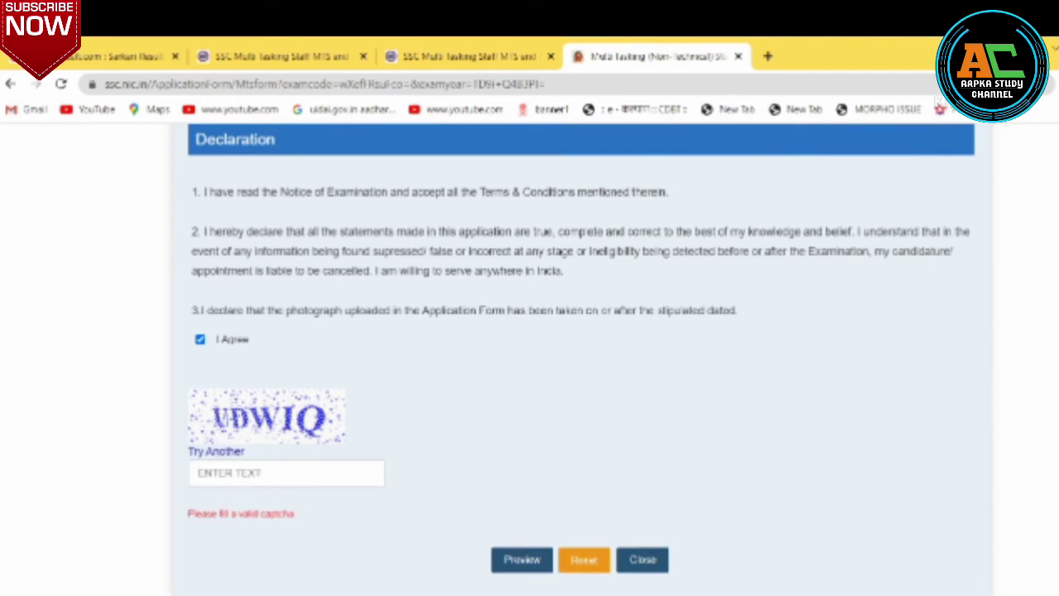
pyautogui.click(592, 225)
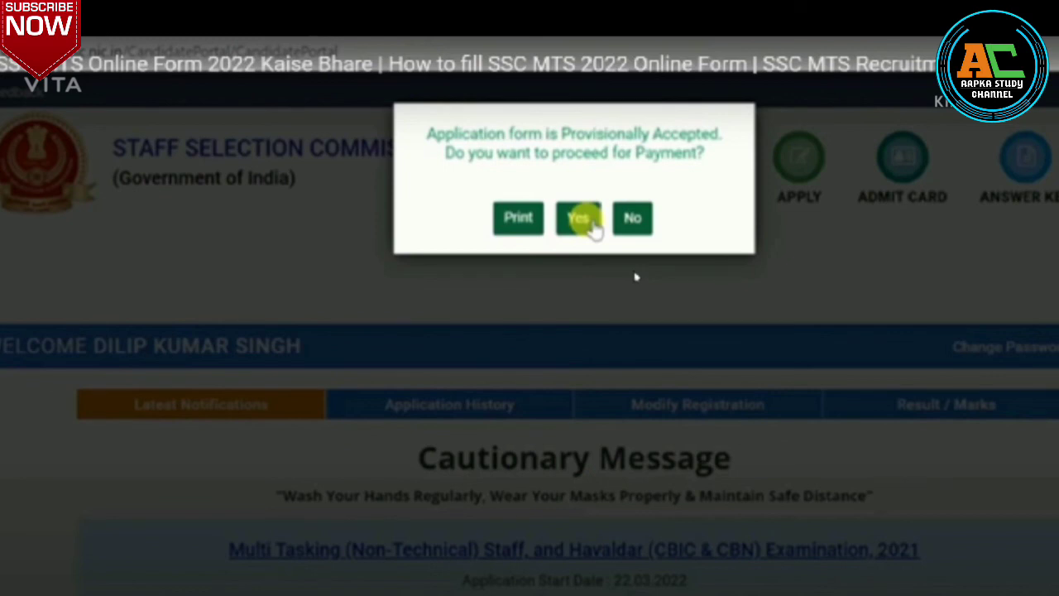
pyautogui.click(581, 219)
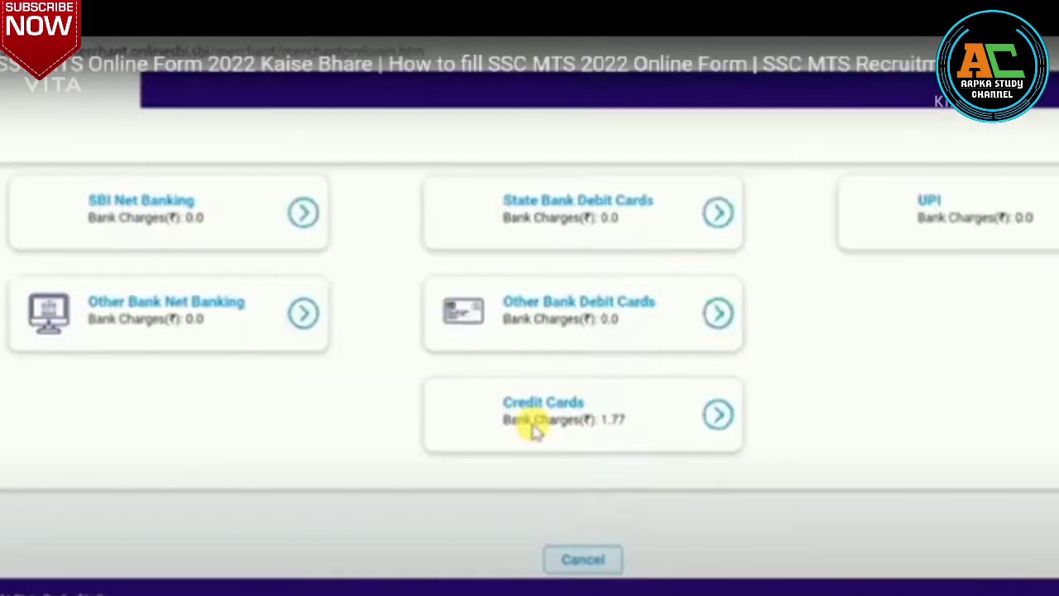